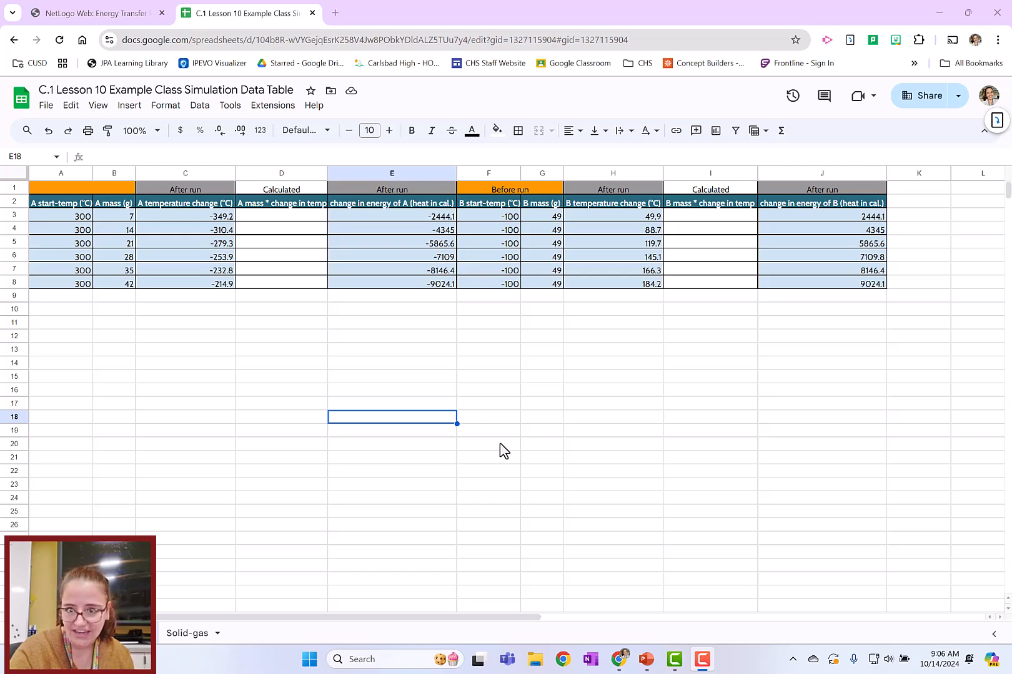
In the NetLogo energy transfer simulation, set substance B's matter type to solid, reset the model and run it
click(131, 326)
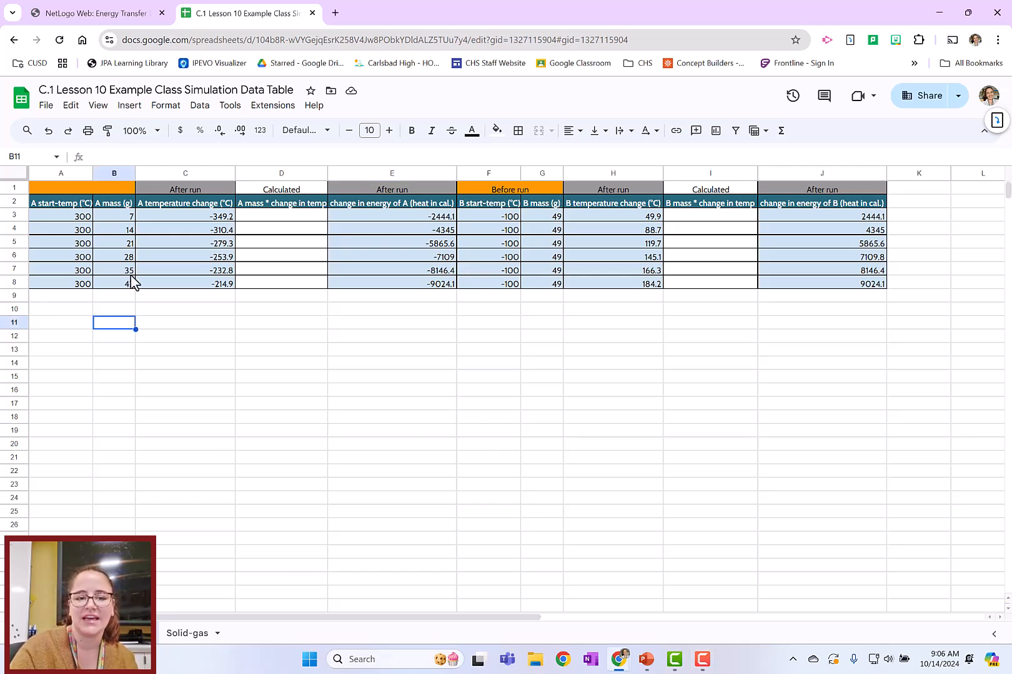
click(84, 14)
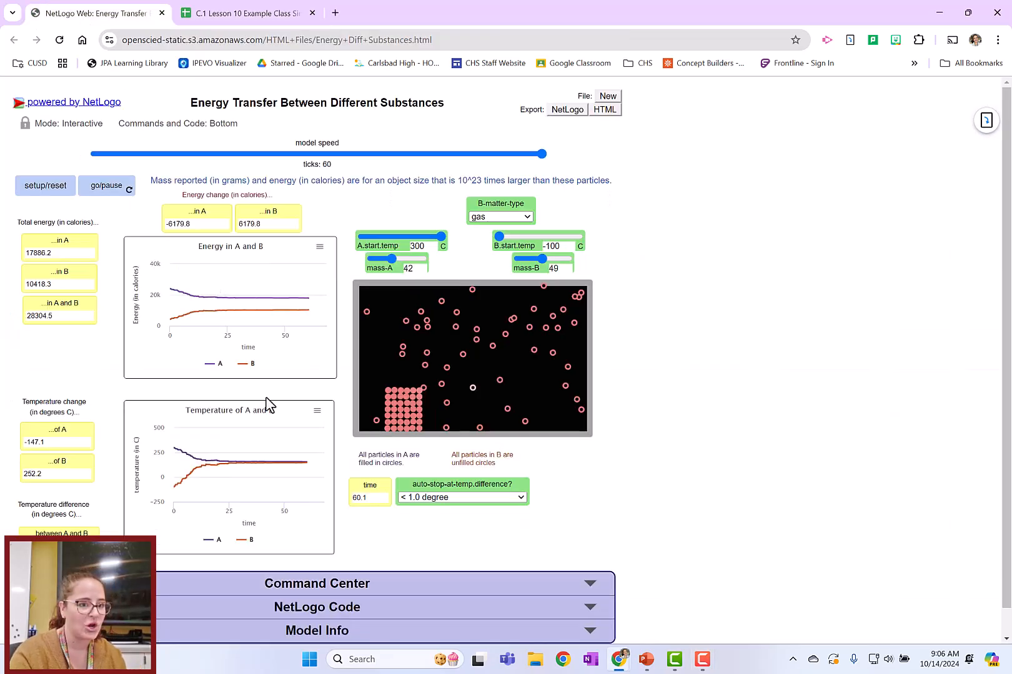
mouse_move(314, 283)
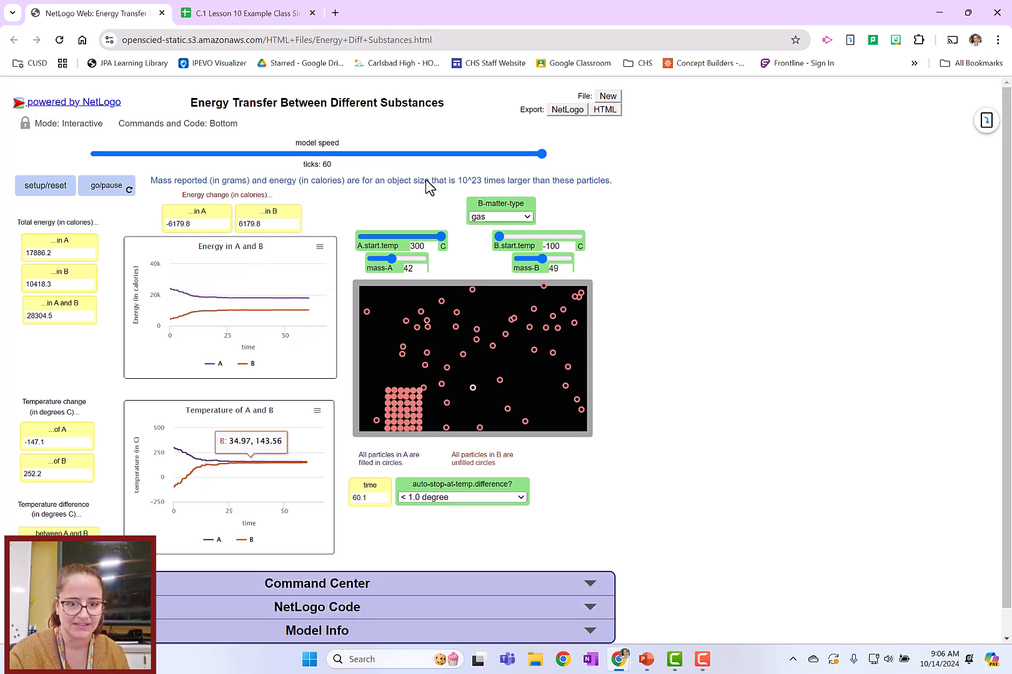
click(486, 218)
click(493, 231)
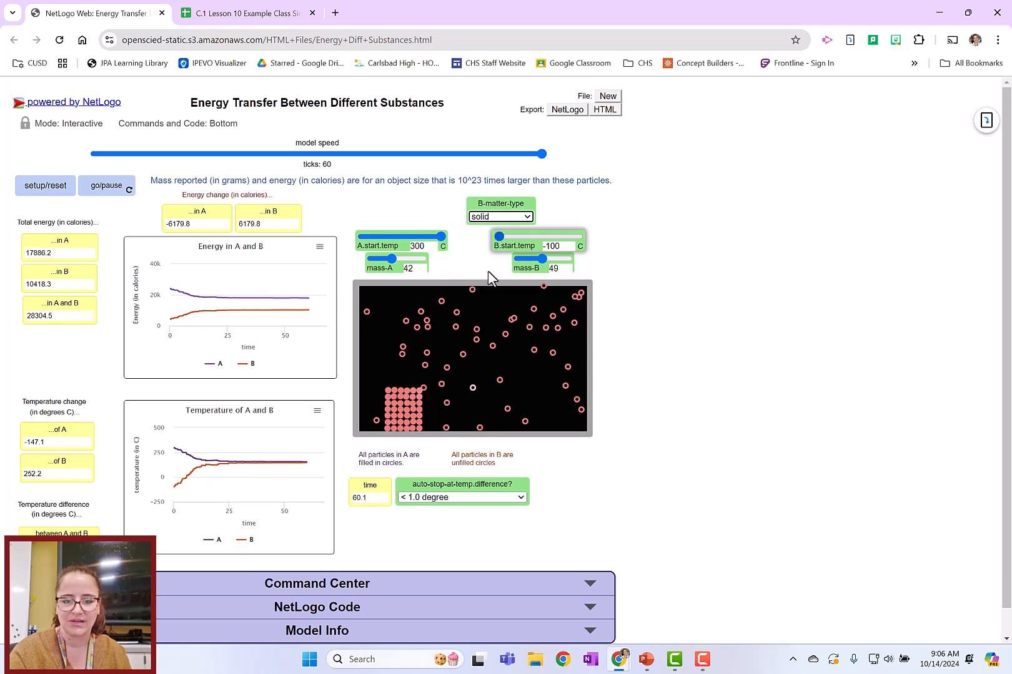
click(45, 185)
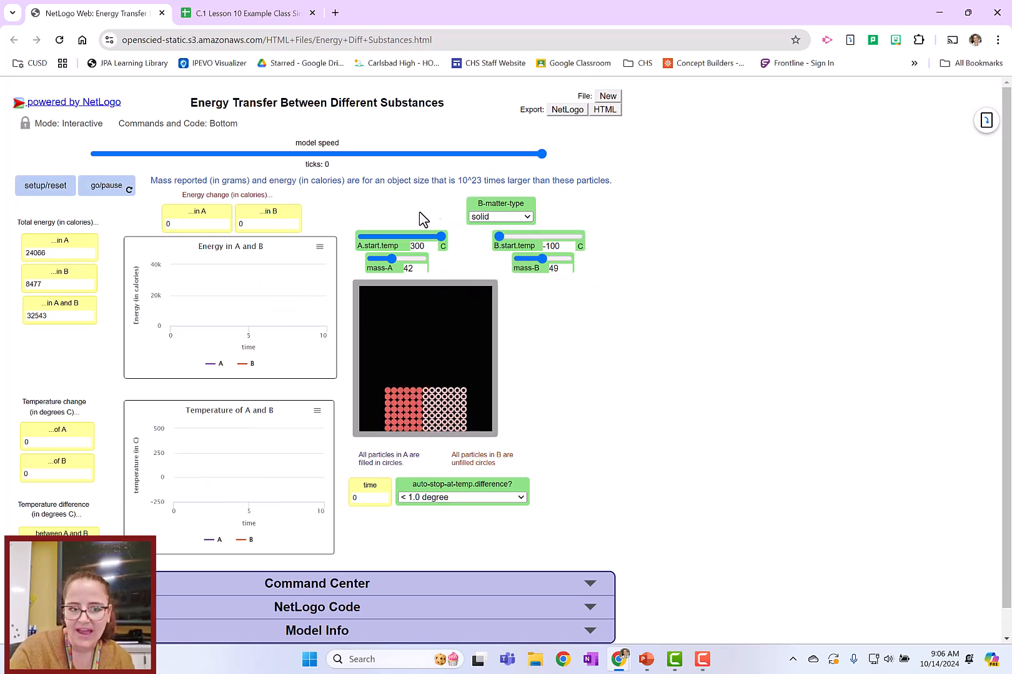
click(100, 189)
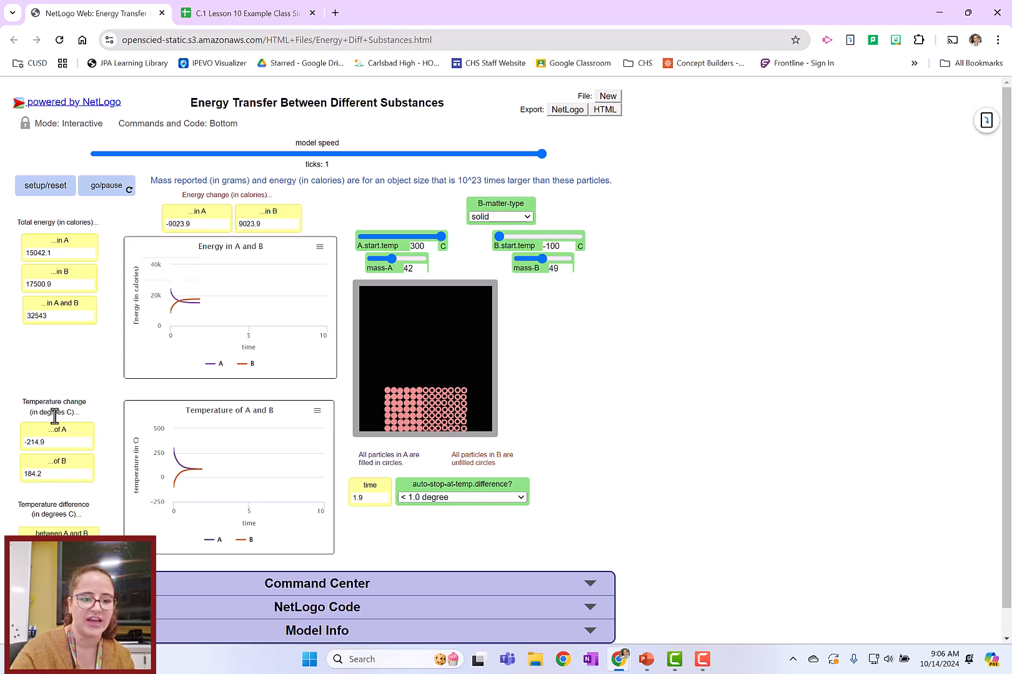
Switch back to the Google Sheets data table and review the column headings and recorded results for substances A and B
click(248, 14)
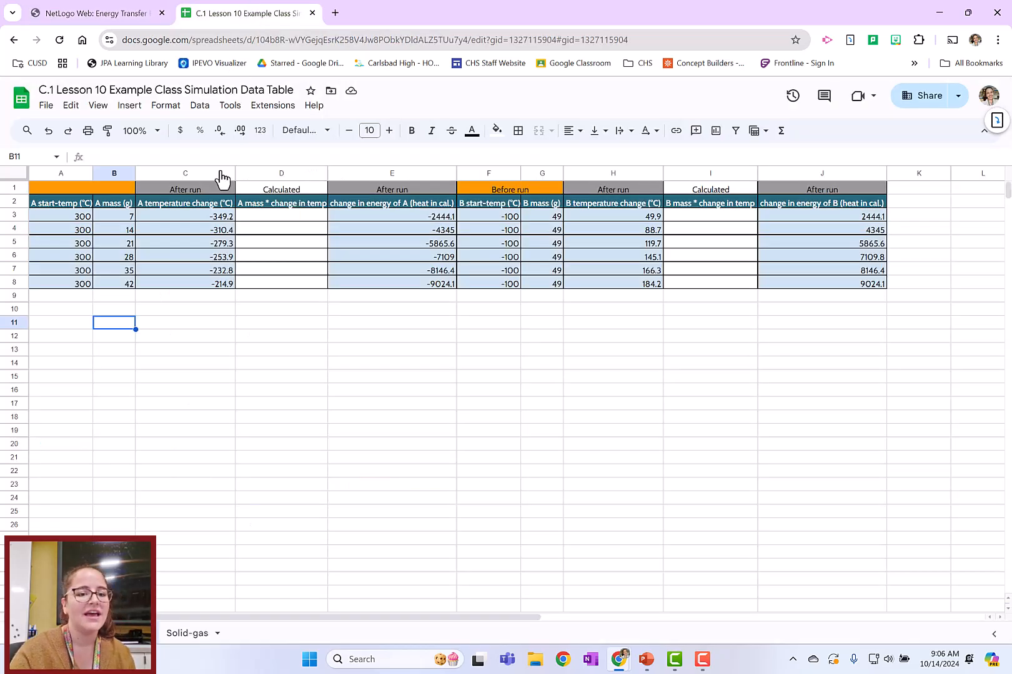
click(78, 208)
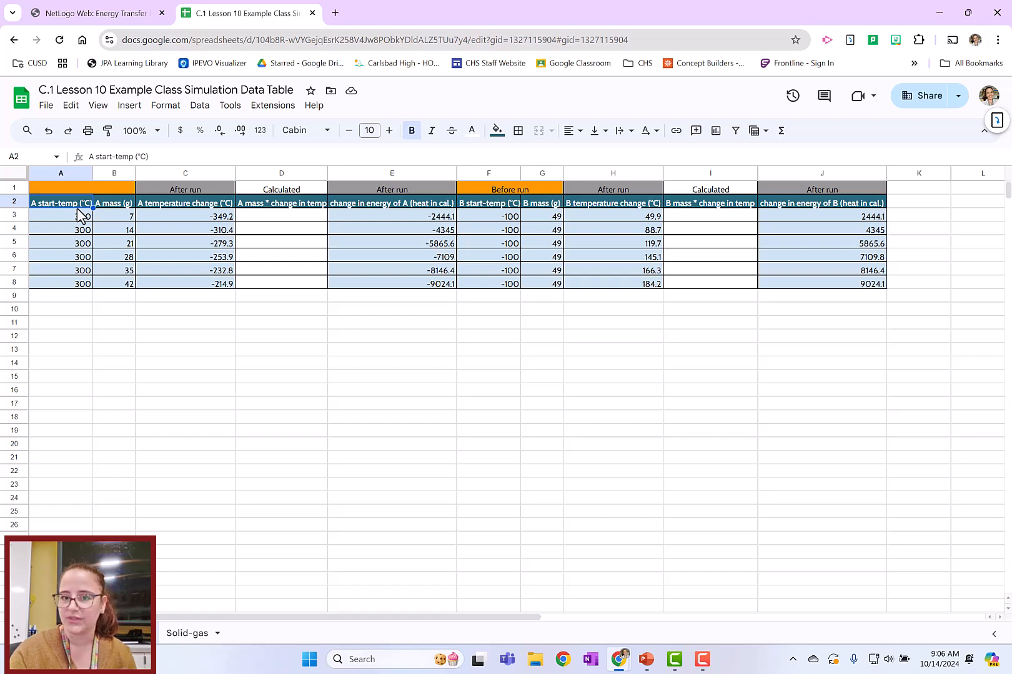
key(Right)
key(Right)
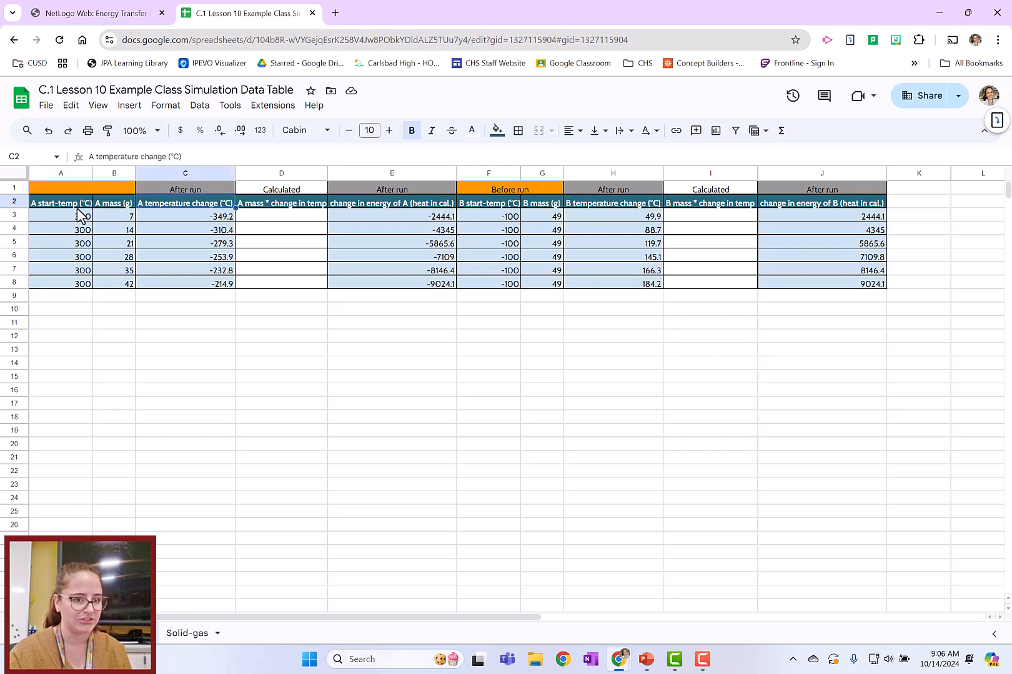
key(Right)
key(Right)
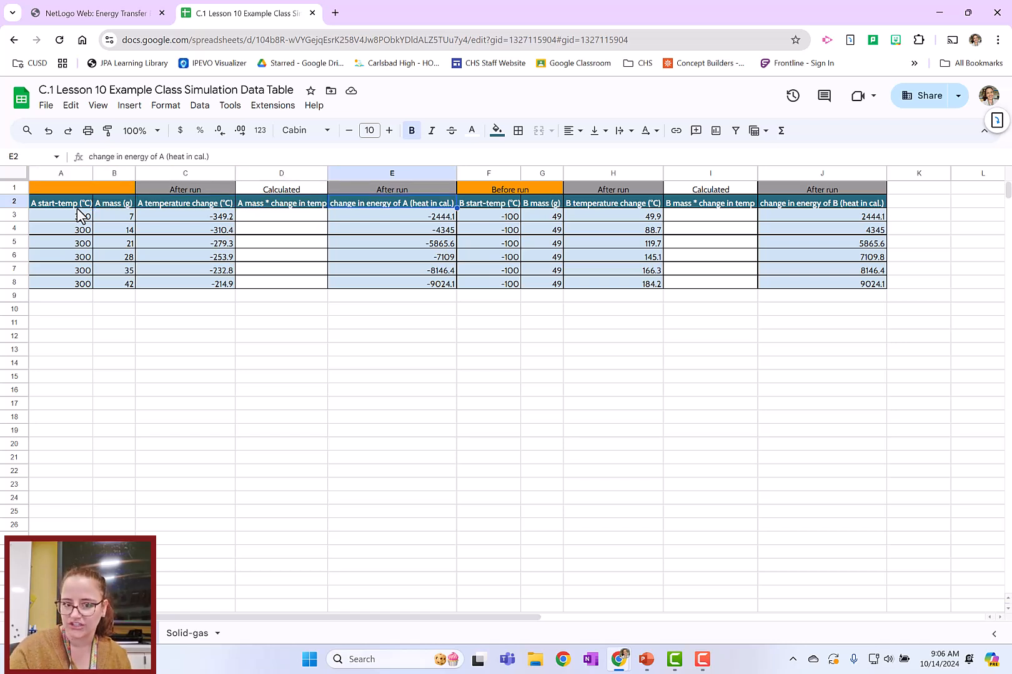
click(356, 296)
click(621, 281)
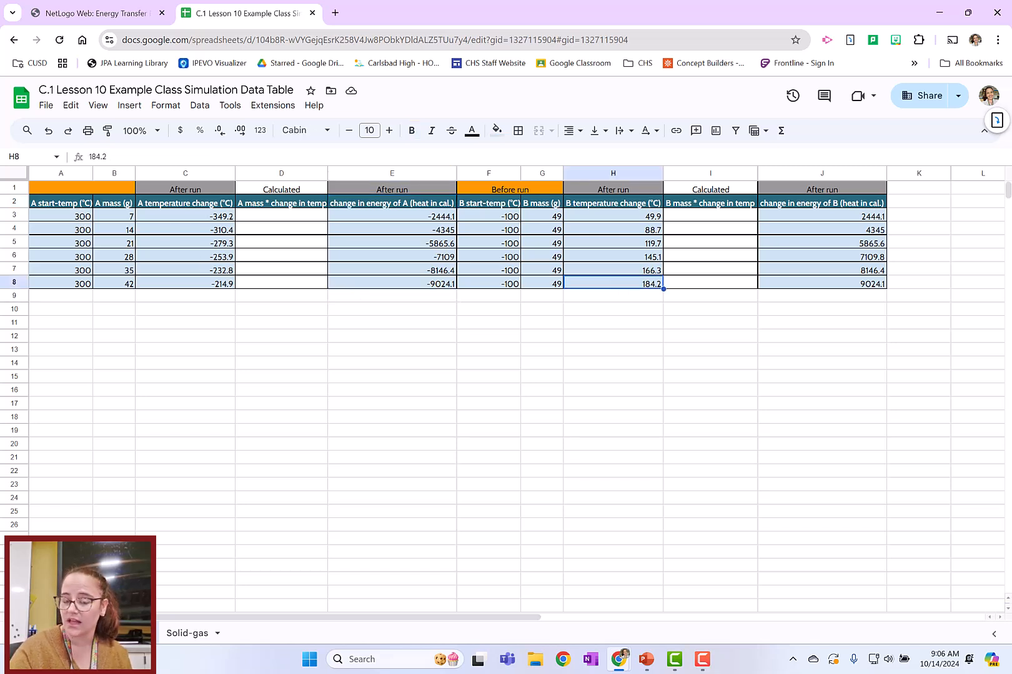
View the Solid-gas sheet's data table, then return to the previous sheet
click(192, 635)
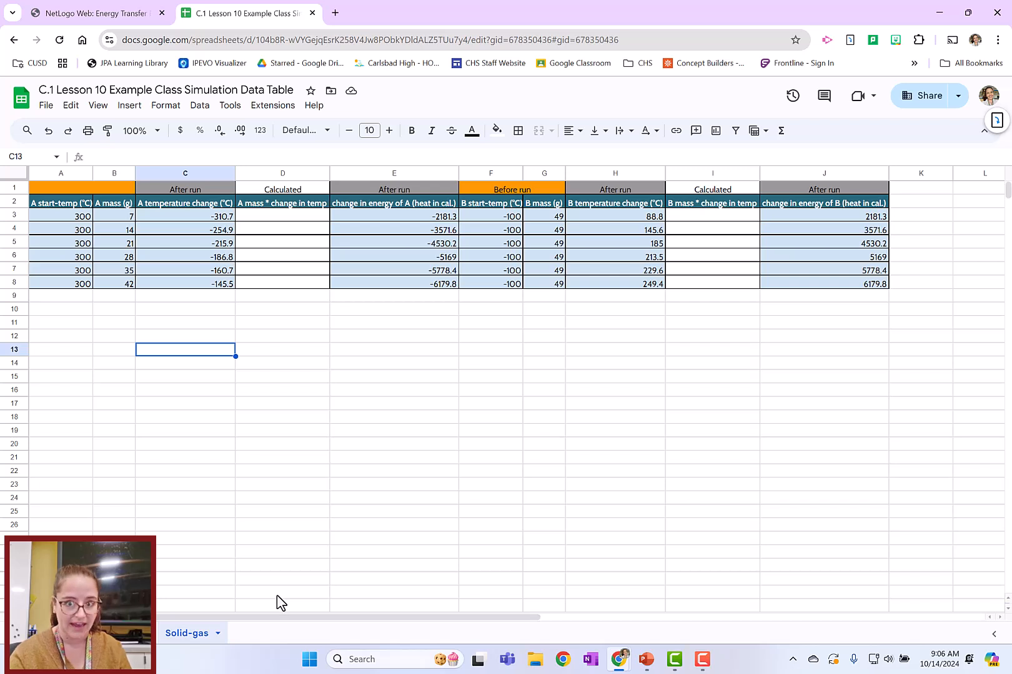
click(124, 633)
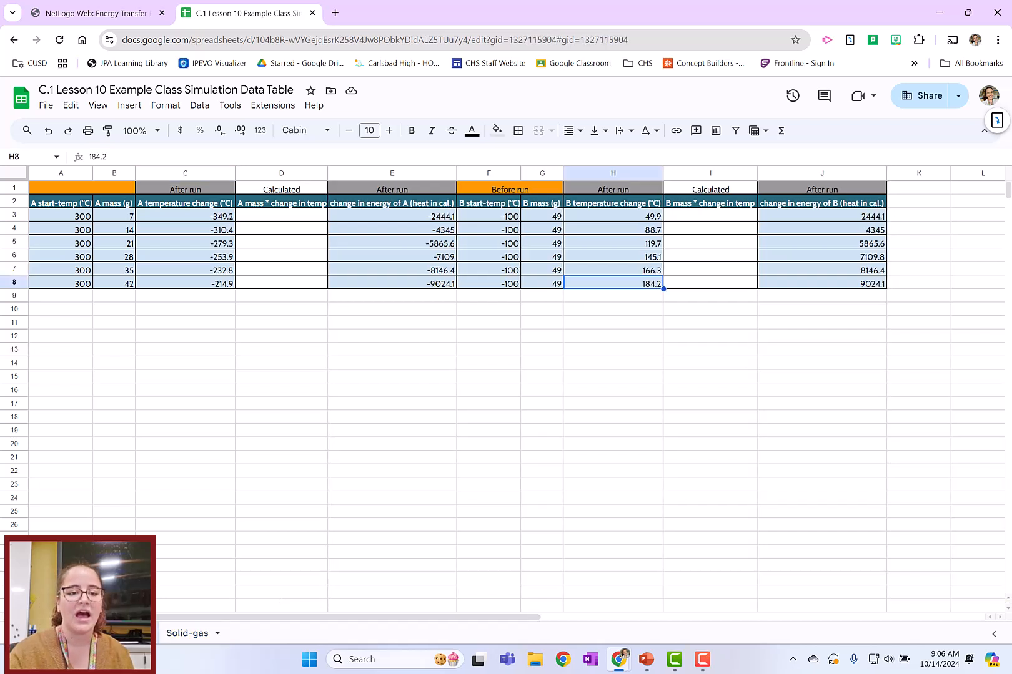
click(273, 432)
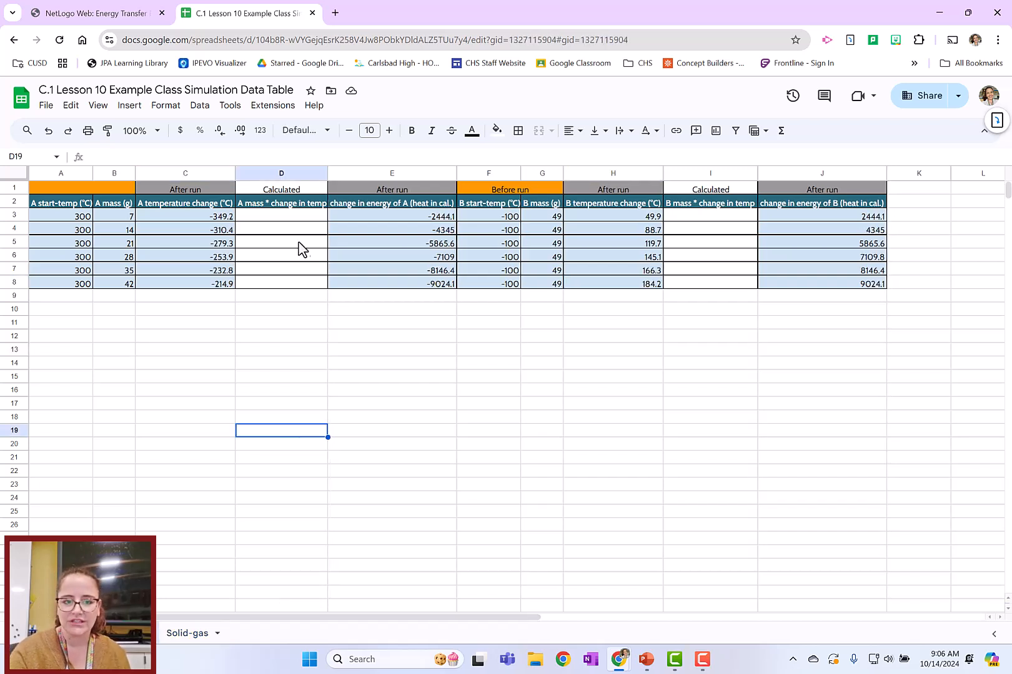
Set the spreadsheet's zoom level to 150%
click(285, 219)
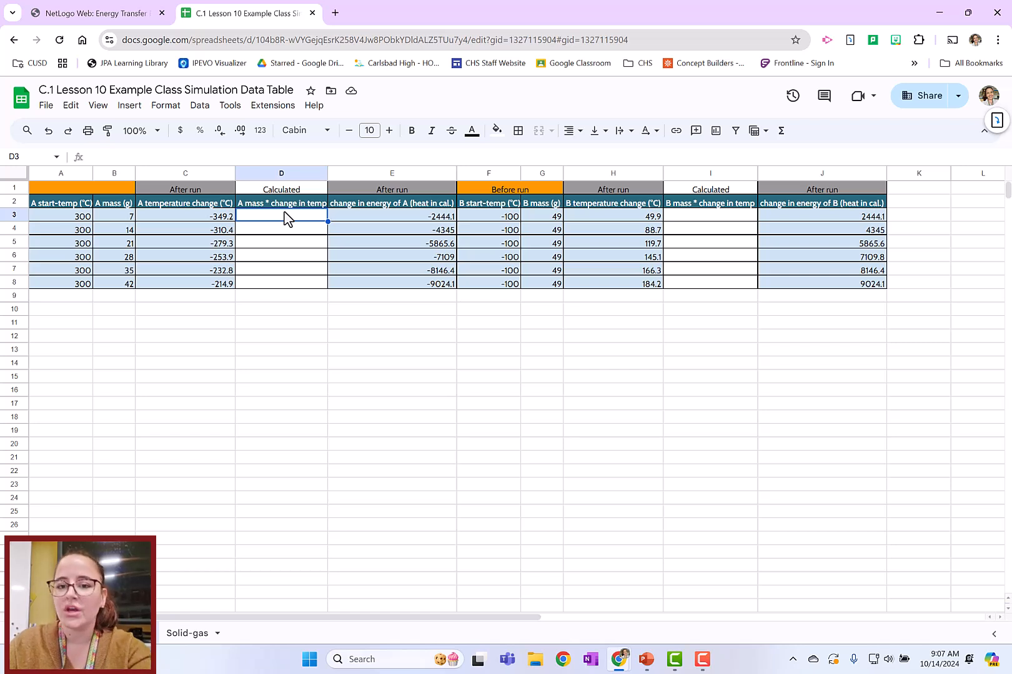
click(140, 130)
click(384, 378)
scroll(158, 228, up, 3)
scroll(158, 227, left, 2)
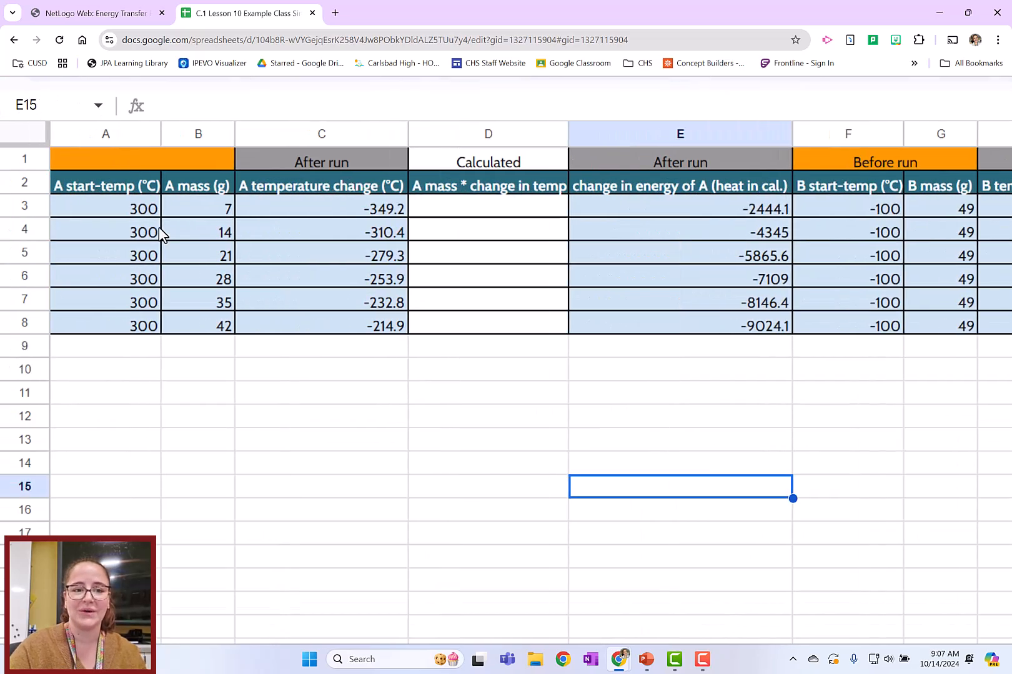
scroll(158, 227, down, 3)
scroll(159, 227, up, 1)
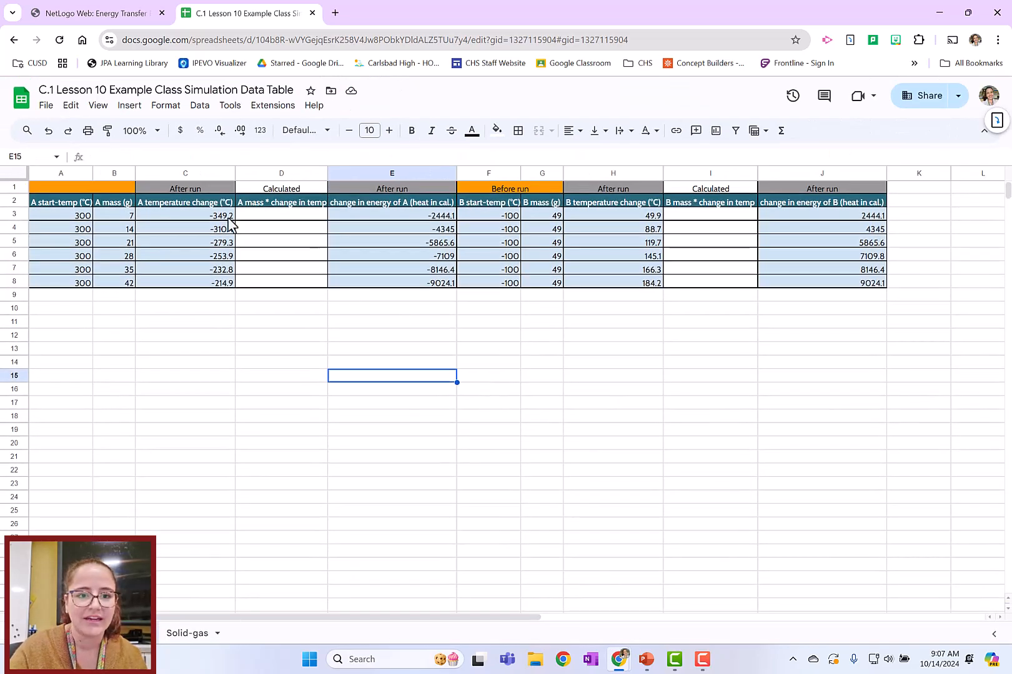
click(139, 130)
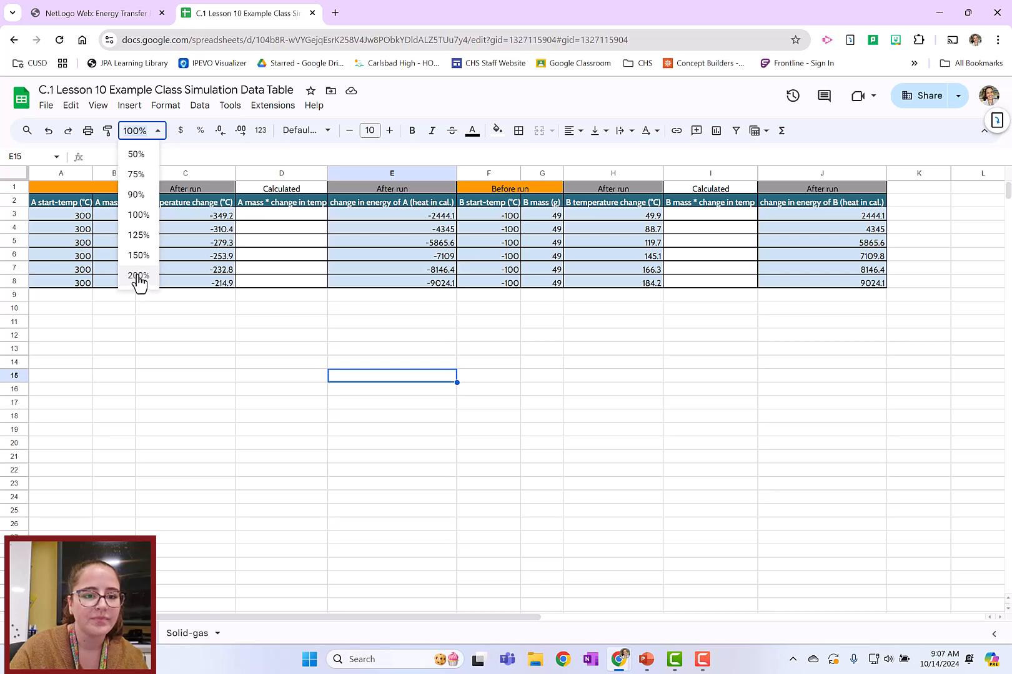
click(136, 256)
Calculate A mass times temperature change in D3 with =B3*C3 and accept the suggested autofill down to D8
click(391, 243)
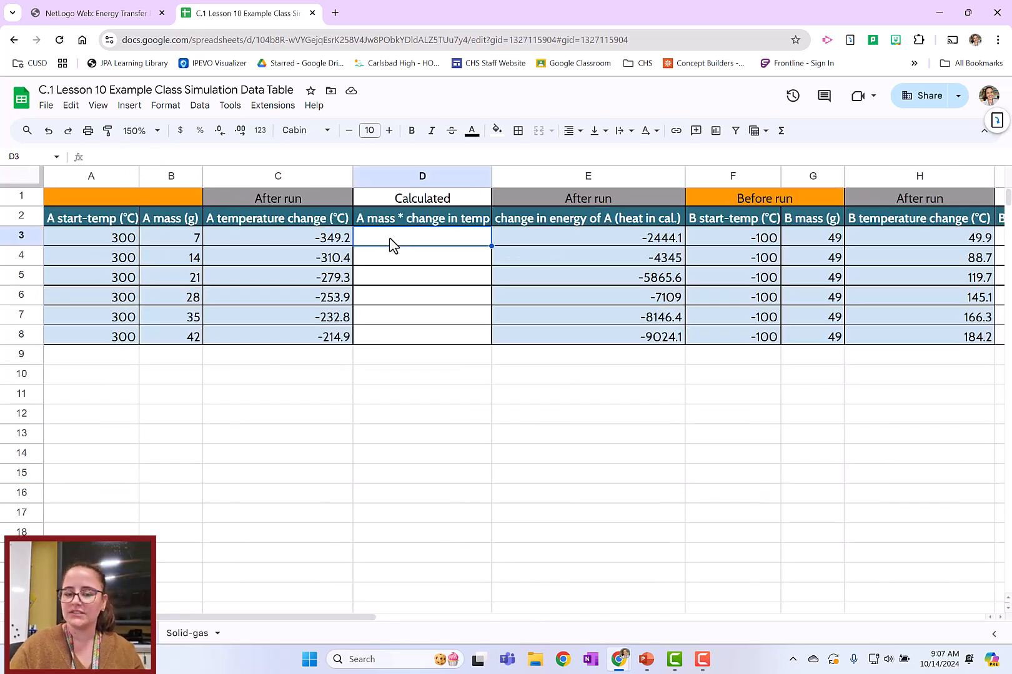
text(=)
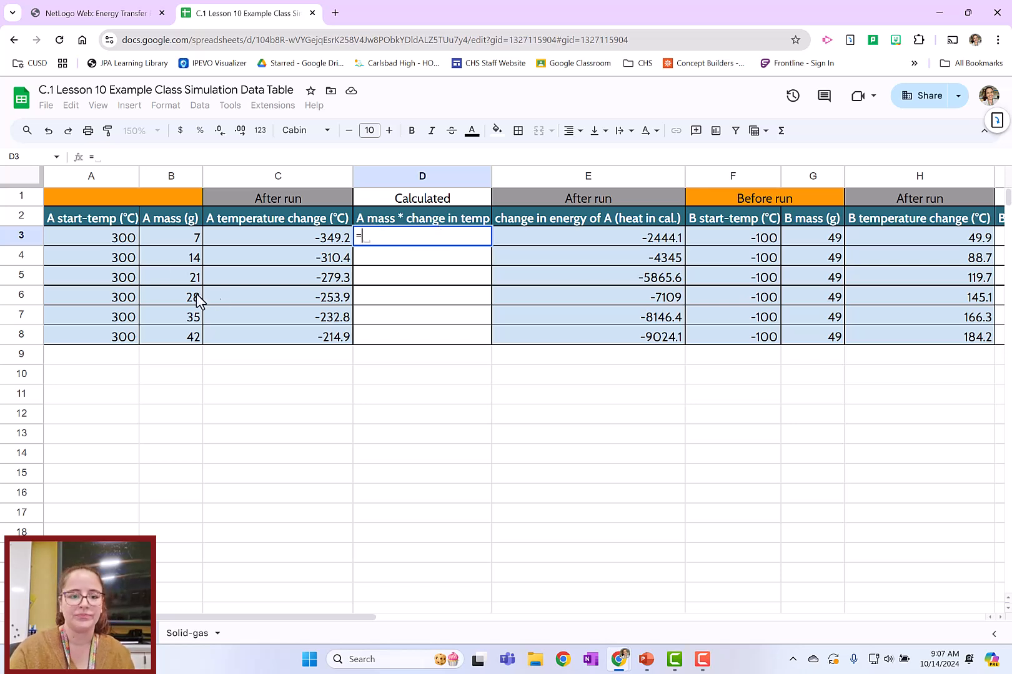
click(168, 244)
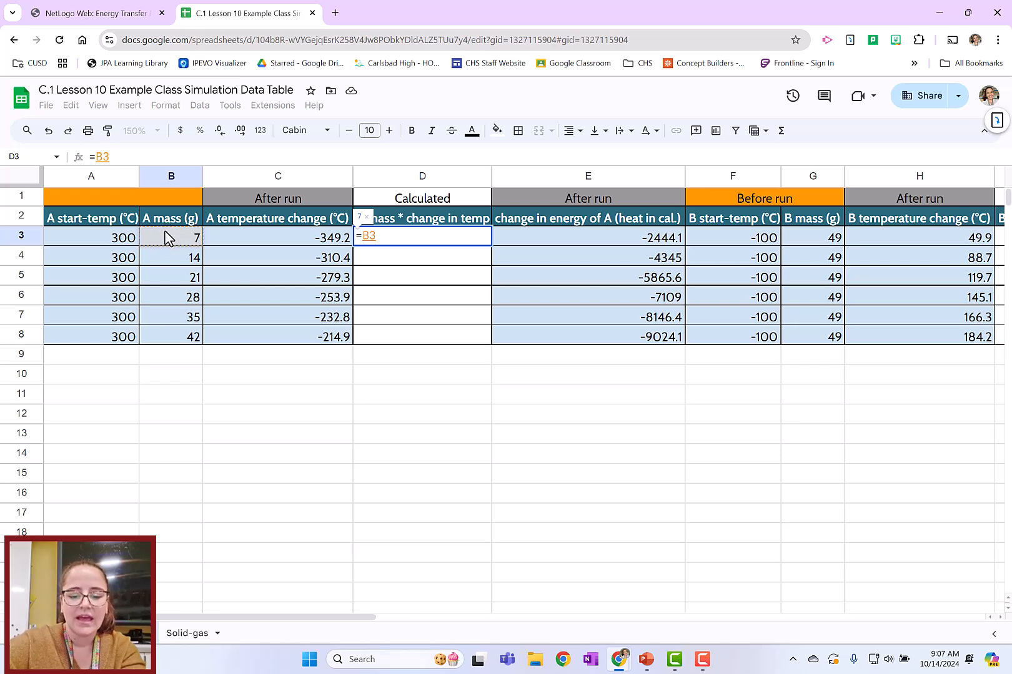
text(*)
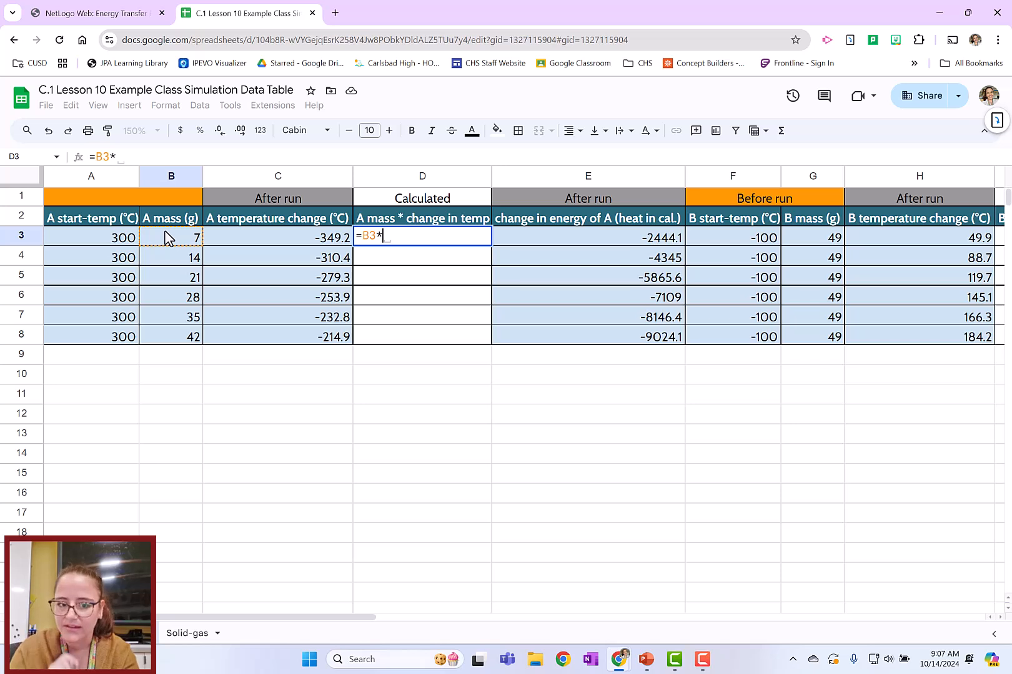
click(280, 242)
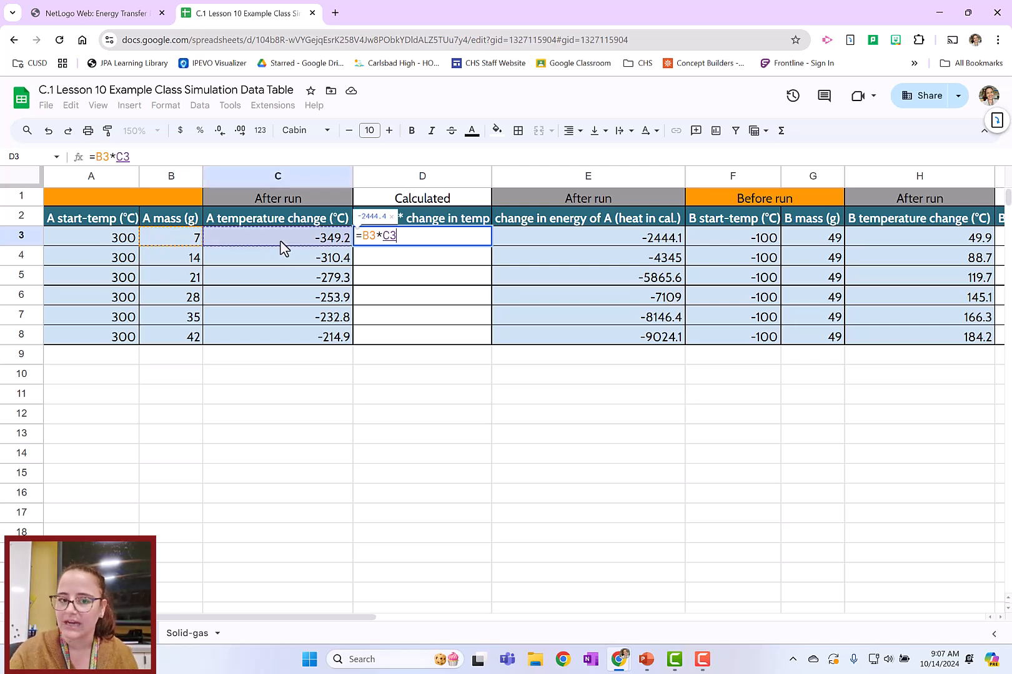
key(Return)
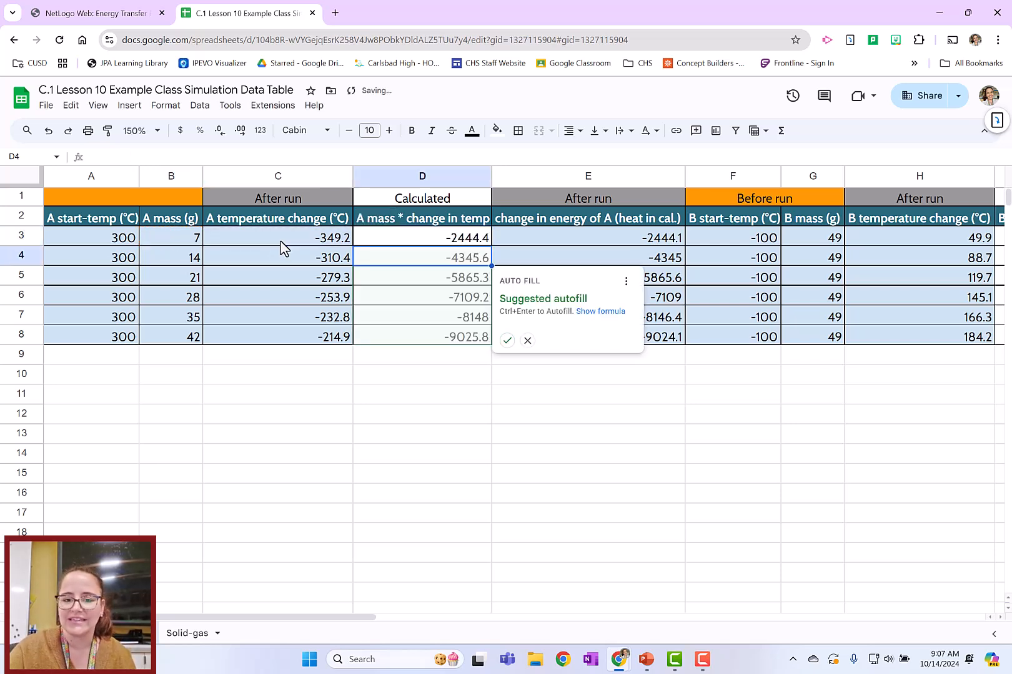
click(507, 340)
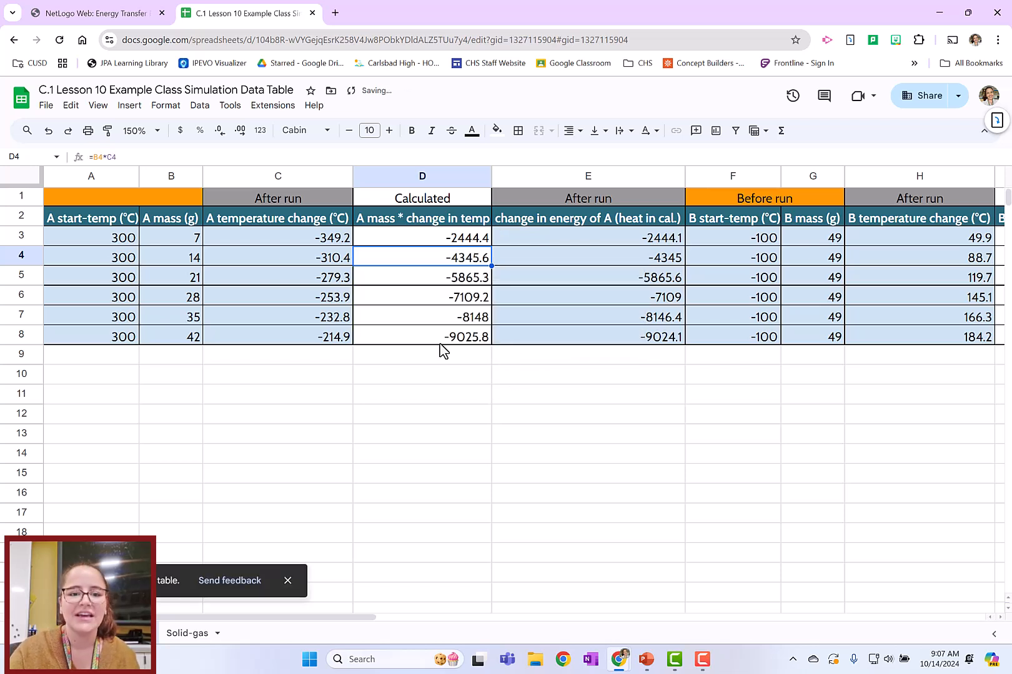
Format the calculated values for substance A in D3:D8 to show no decimal places
drag(395, 235, 422, 341)
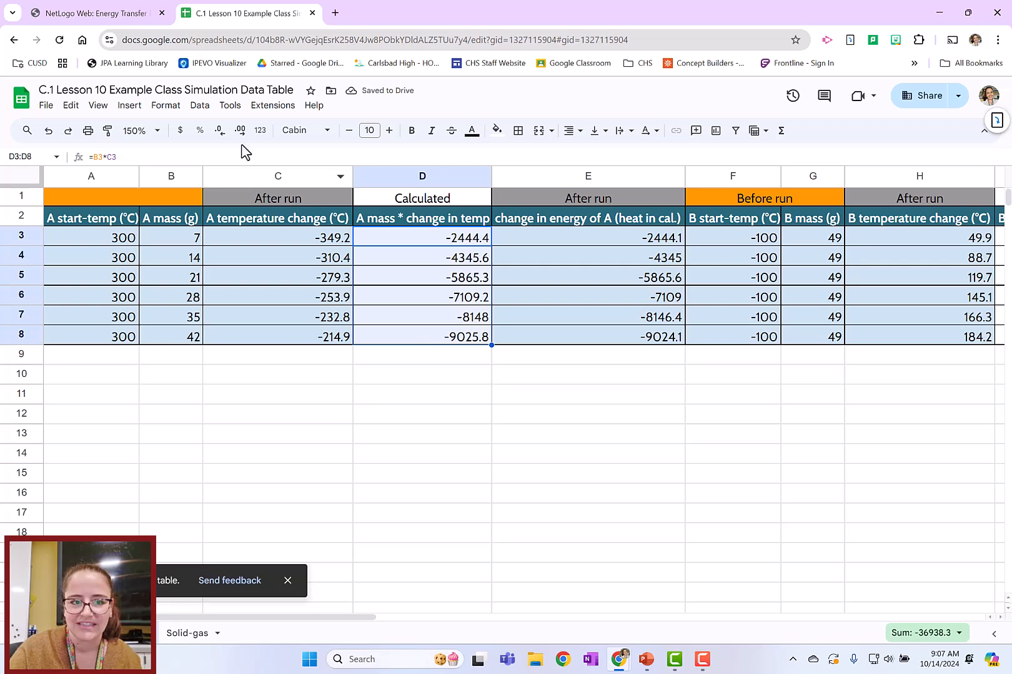
click(219, 130)
click(240, 131)
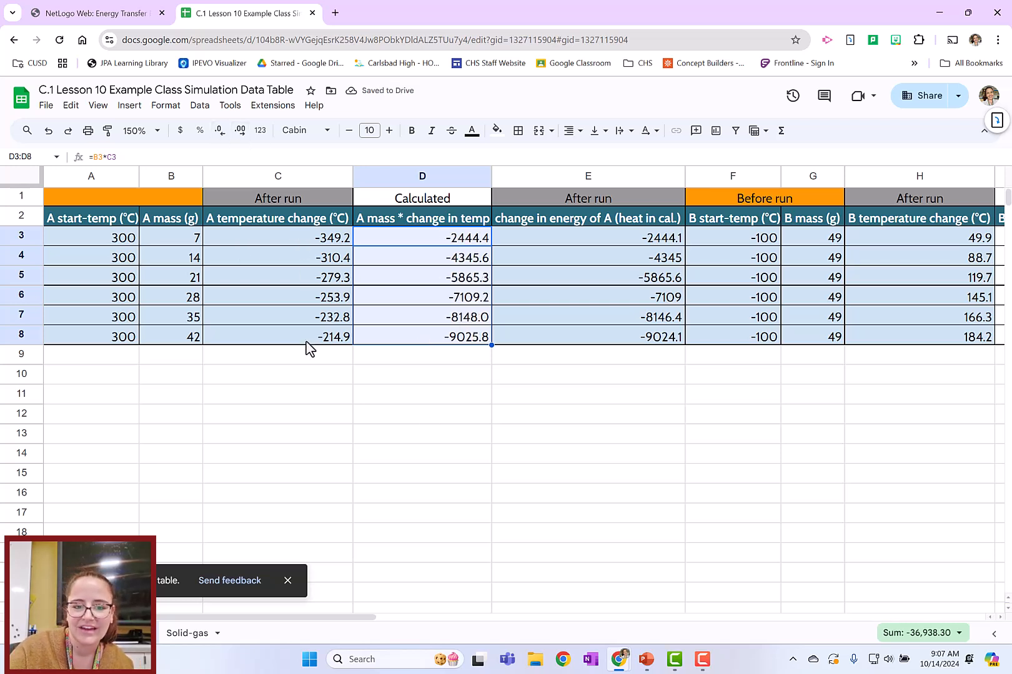
click(220, 132)
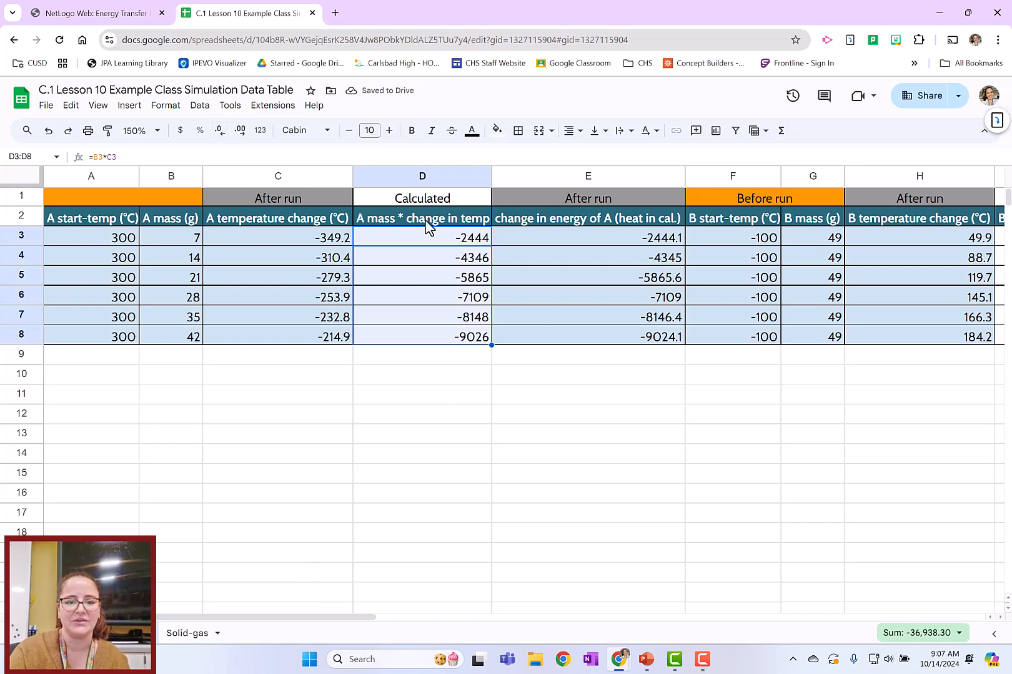
click(490, 378)
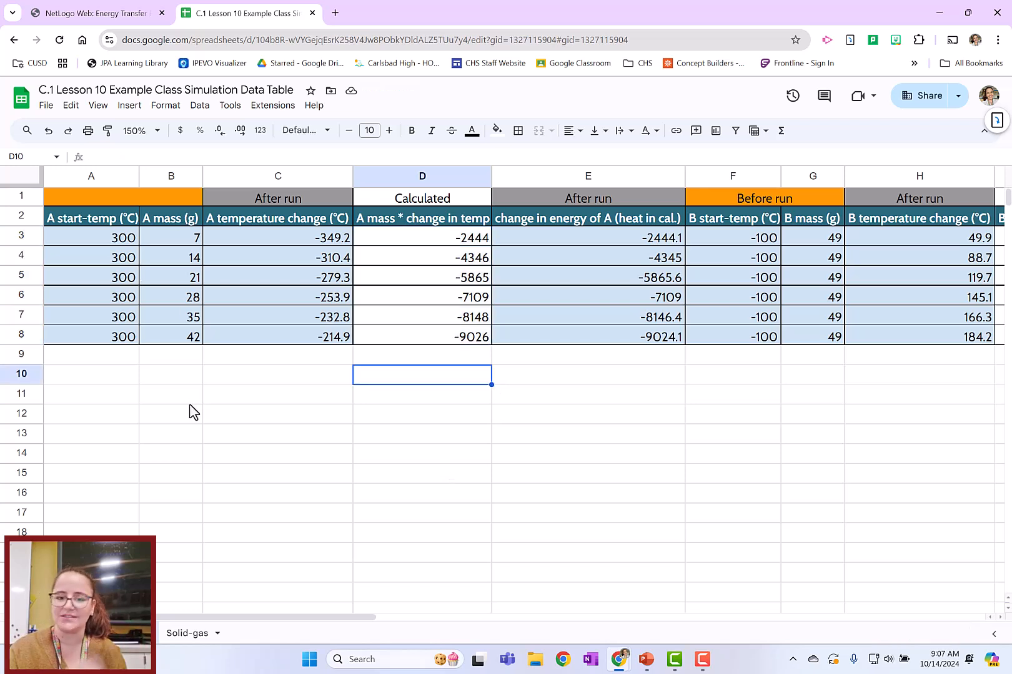
Calculate B mass times temperature change in I3 with =G3*H3 and accept the suggested autofill down to I8
click(450, 524)
scroll(449, 525, right, 3)
click(667, 245)
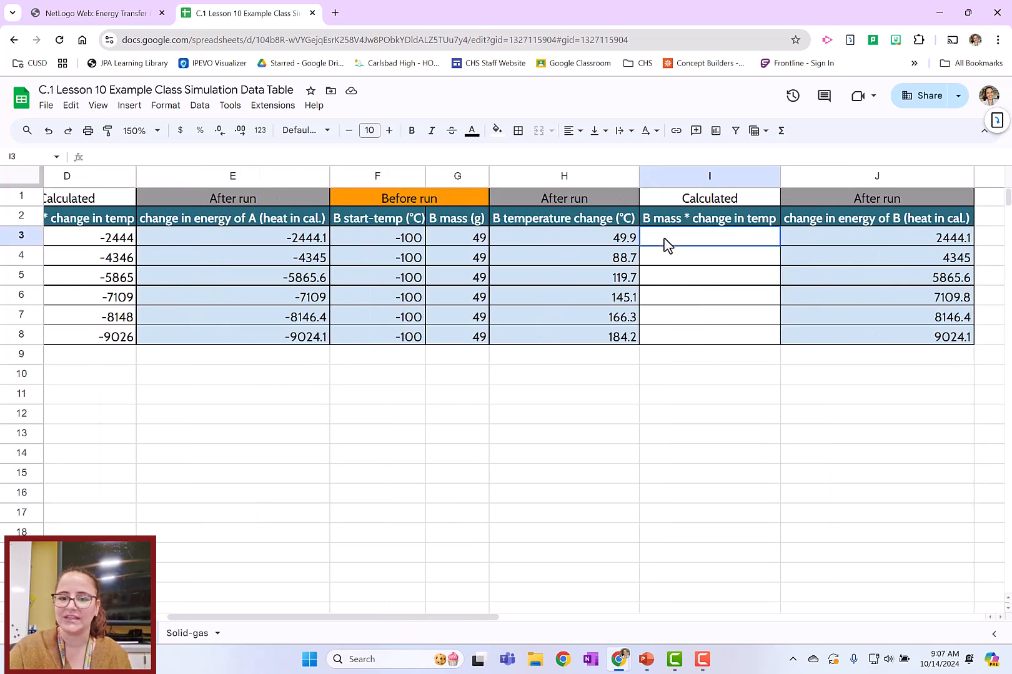
text(=)
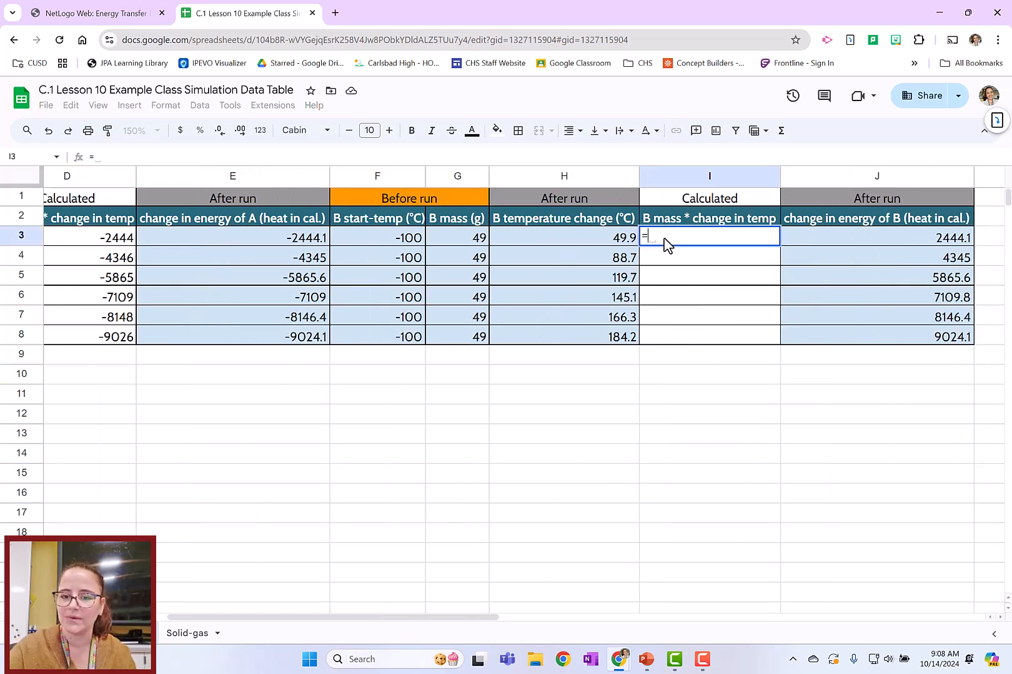
click(443, 245)
text(*)
click(552, 243)
key(Return)
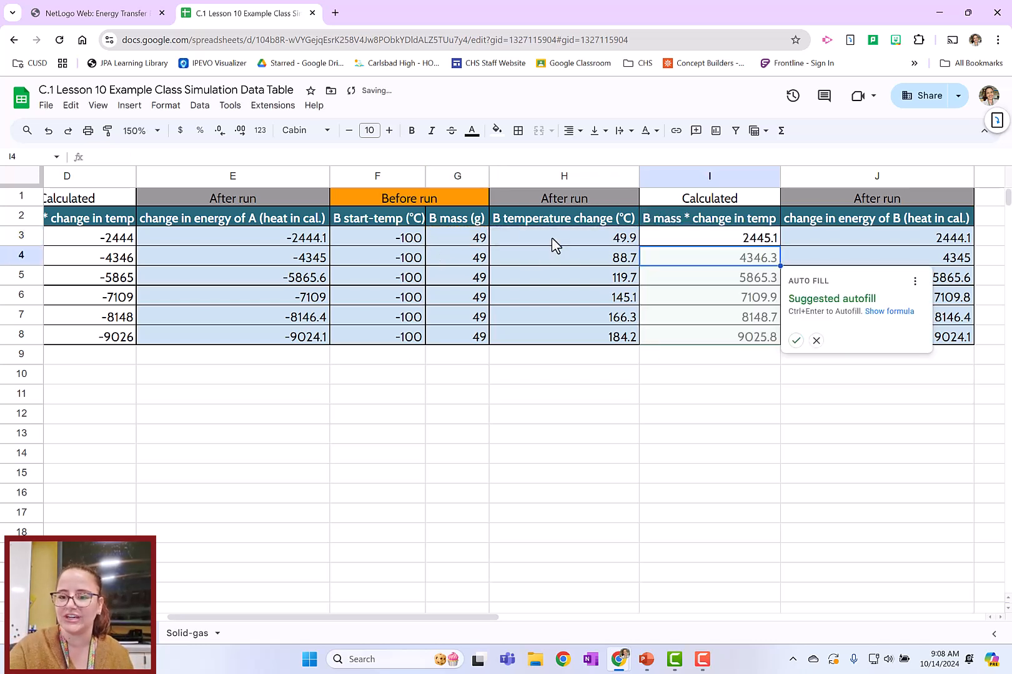
click(792, 341)
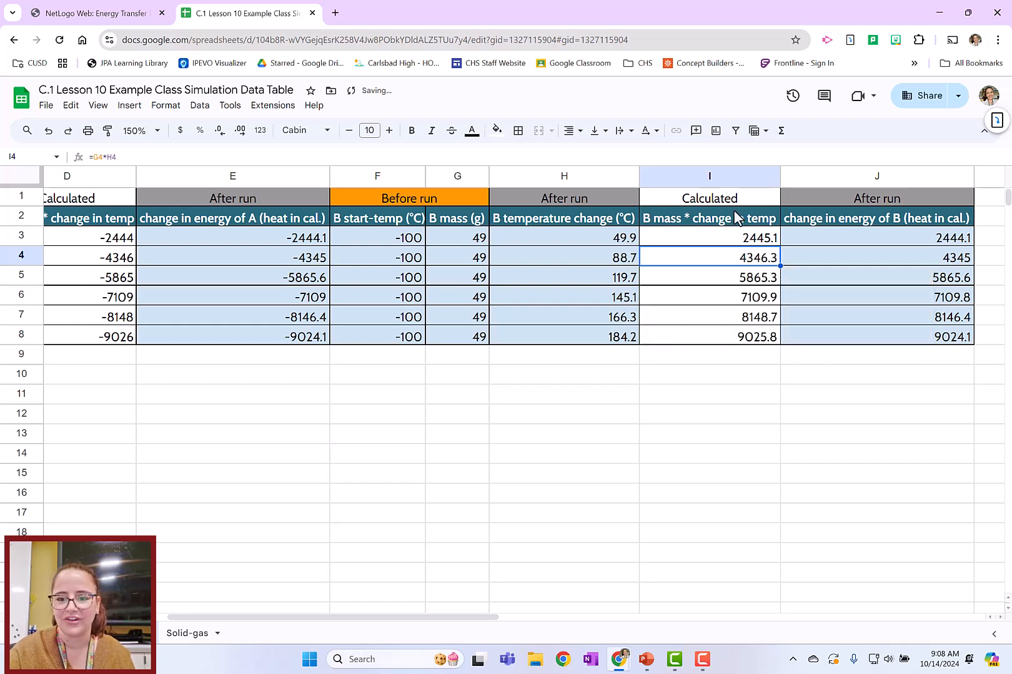
Format the calculated values for substance B in I3:I8 to show no decimal places
drag(738, 236, 728, 342)
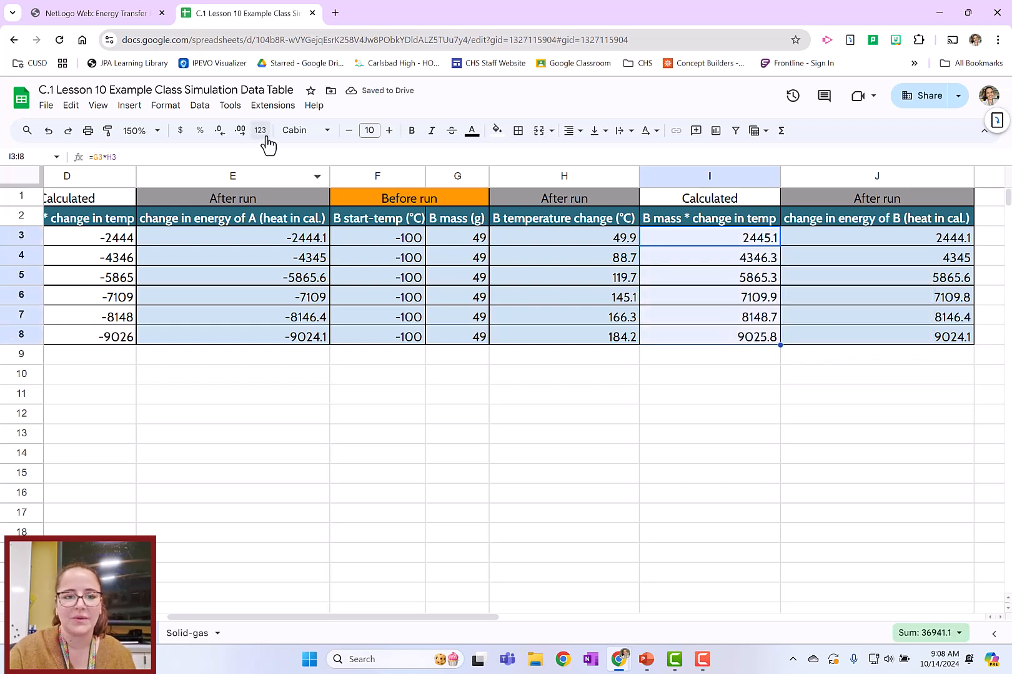
click(219, 131)
click(306, 461)
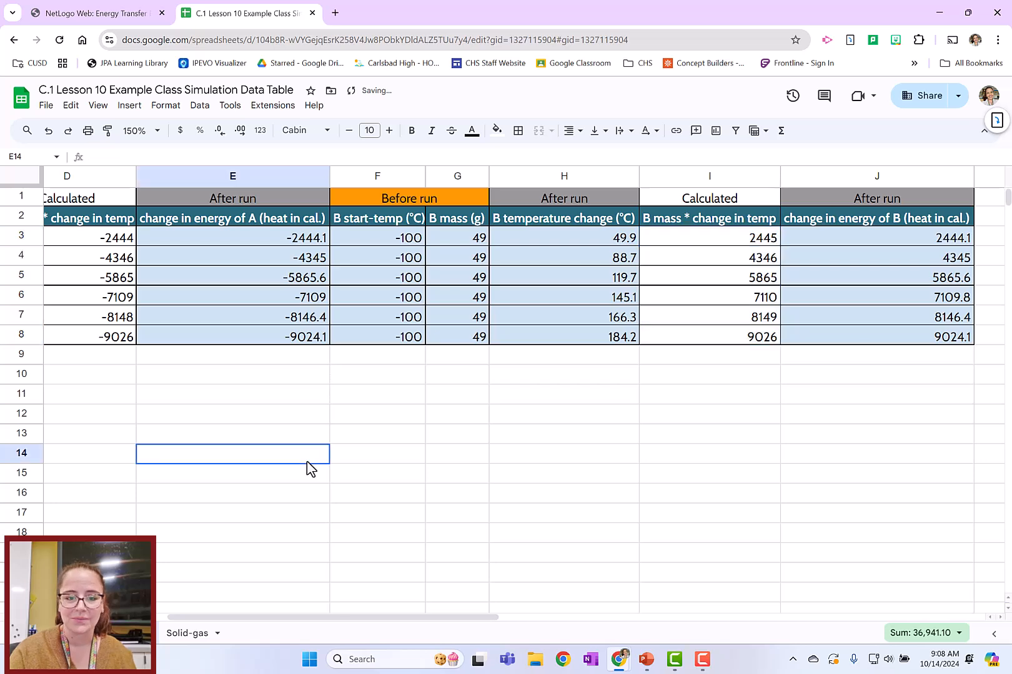
Compare substance A's calculated mass times temperature change with its change in energy values in D2:E8
scroll(307, 463, left, 5)
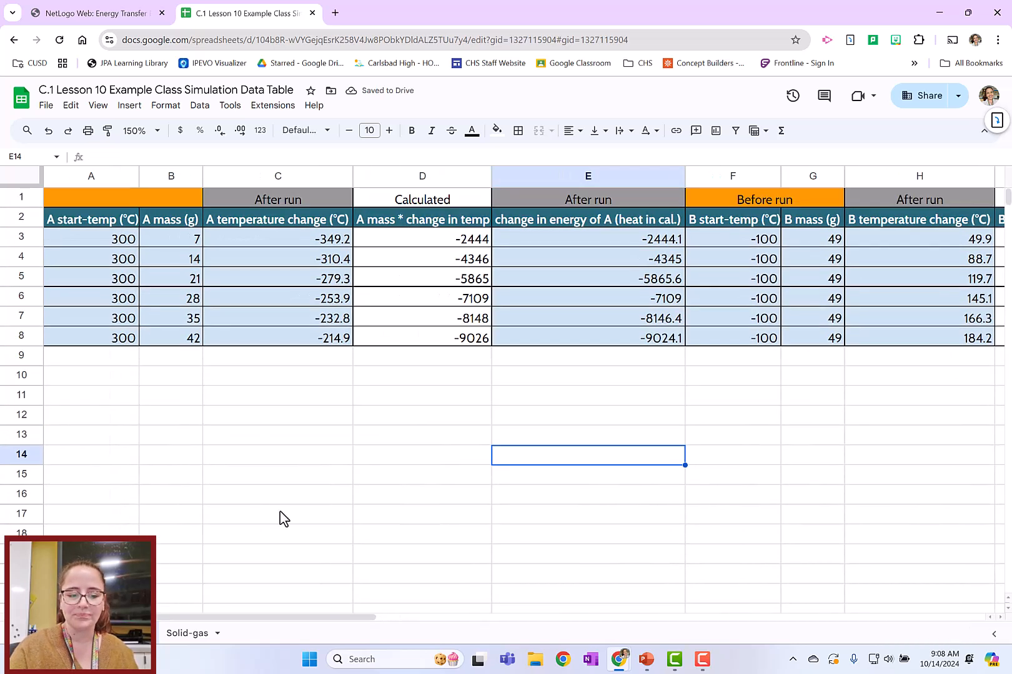
click(180, 640)
click(122, 634)
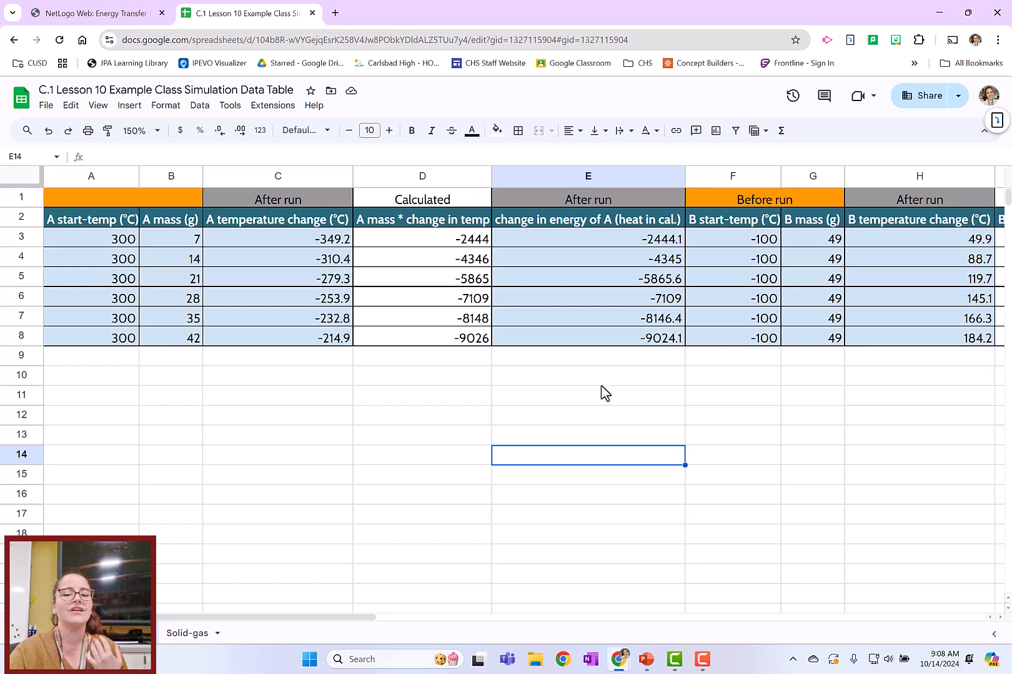
click(610, 412)
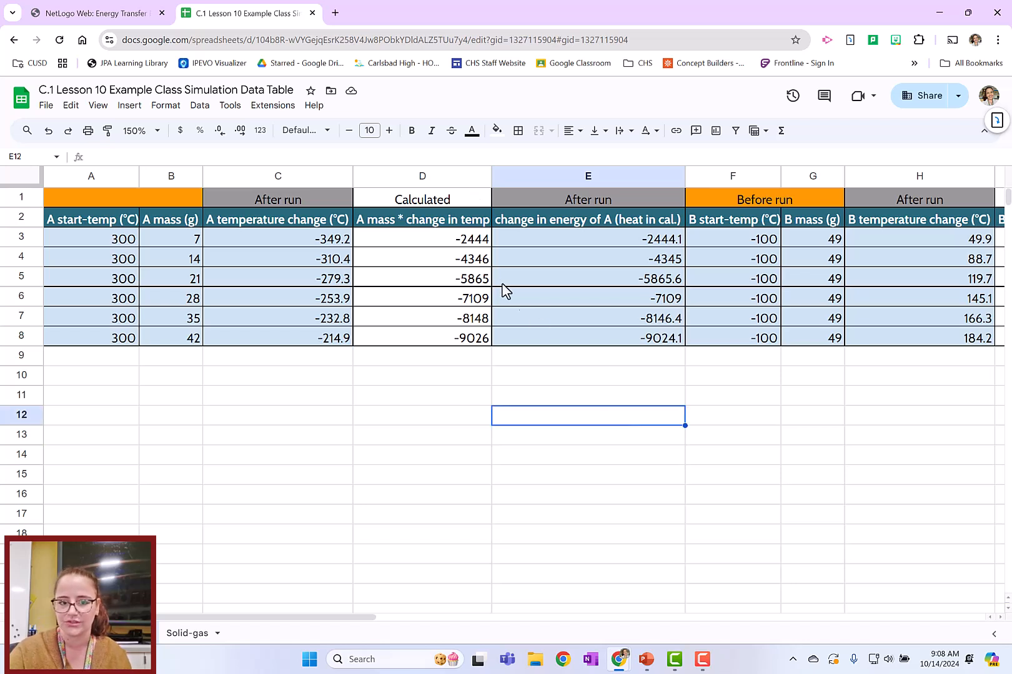
drag(422, 219, 589, 336)
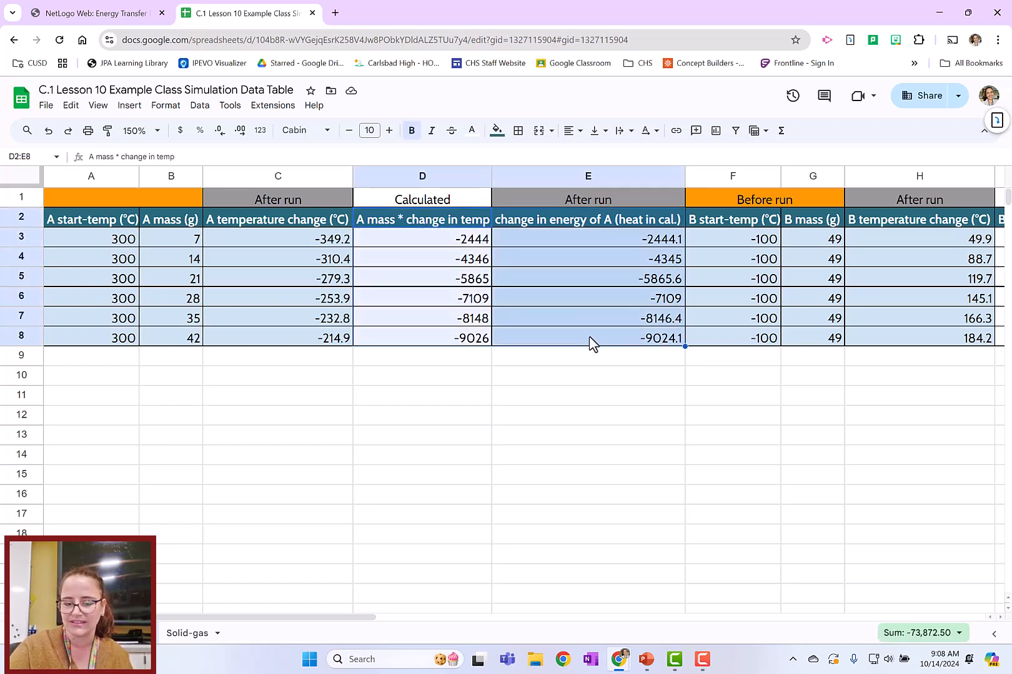
click(603, 426)
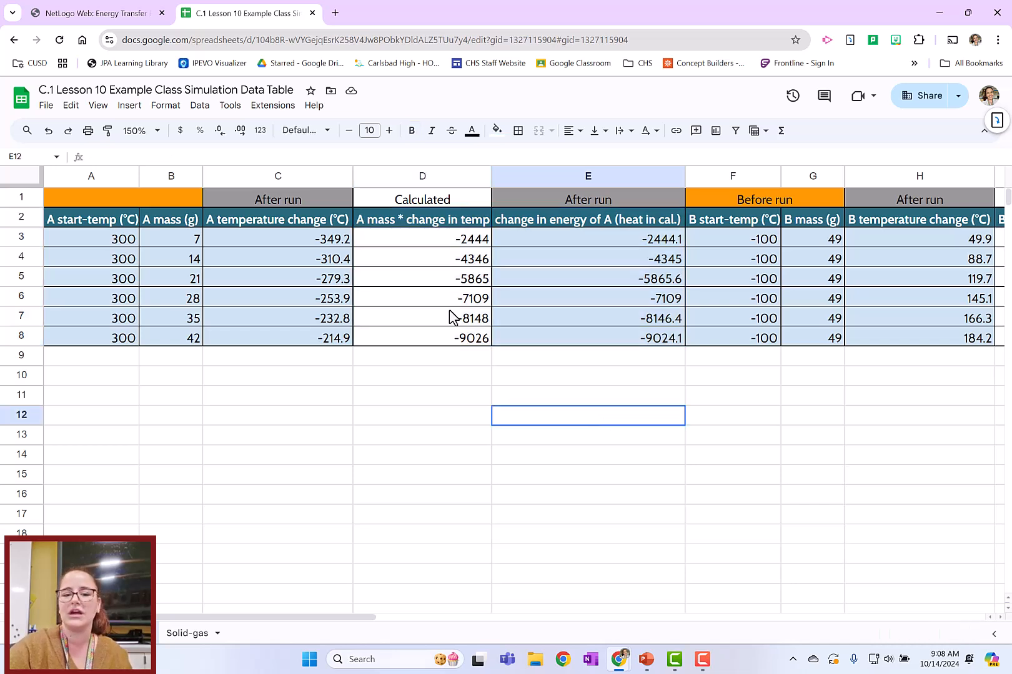
click(384, 228)
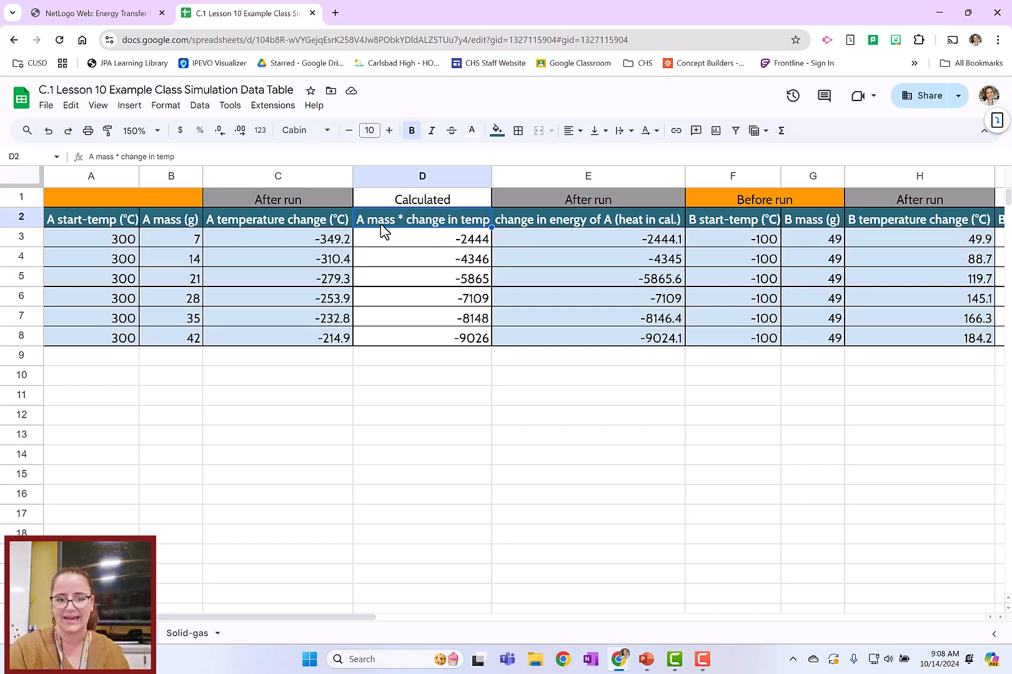
click(522, 431)
Try charting substance A's data in D2:E8 and delete the inserted column chart
drag(422, 221, 574, 340)
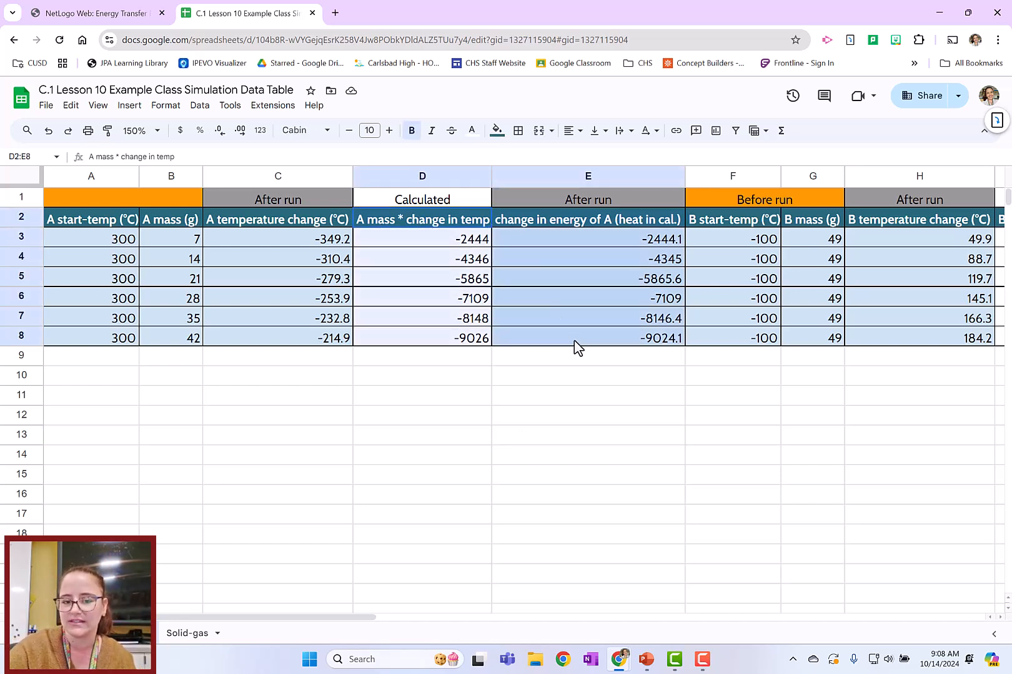
click(130, 105)
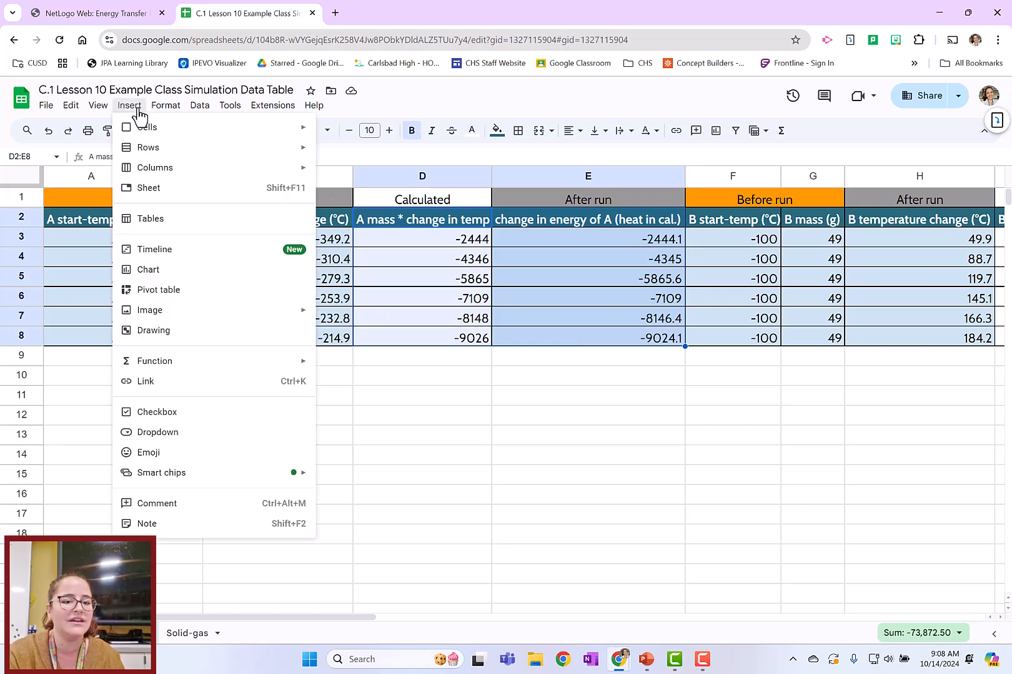
click(203, 273)
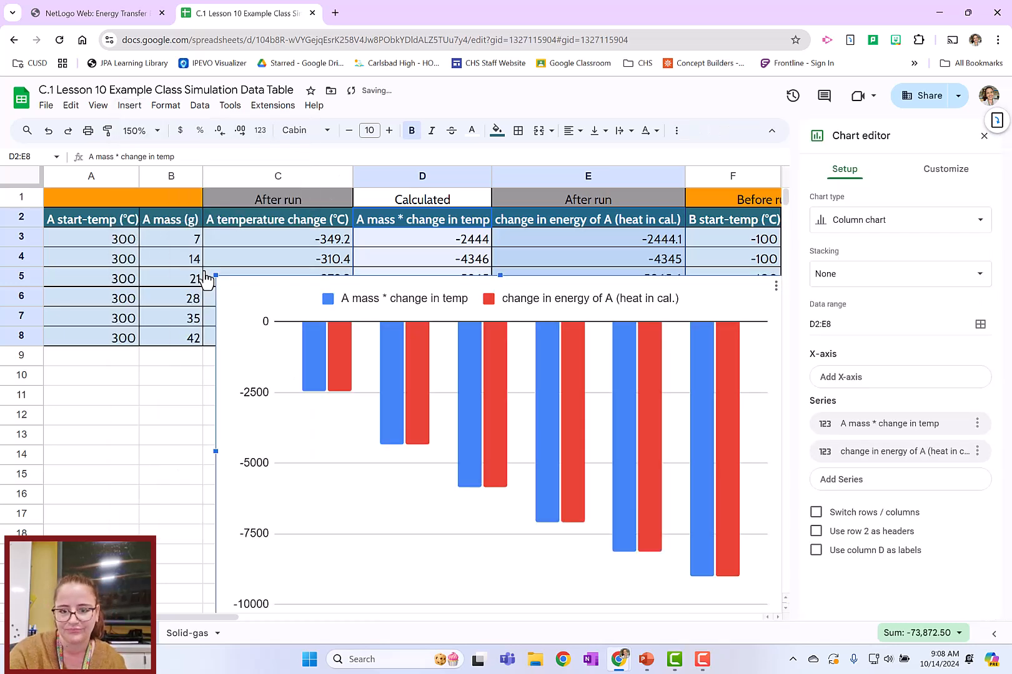
drag(702, 320, 600, 273)
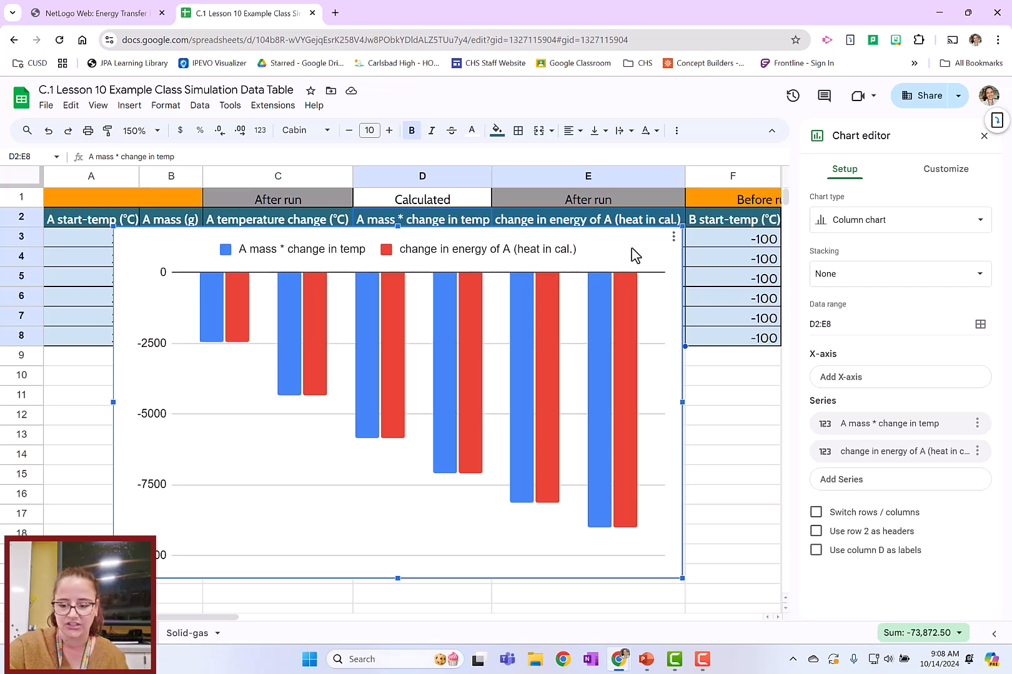
key(Delete)
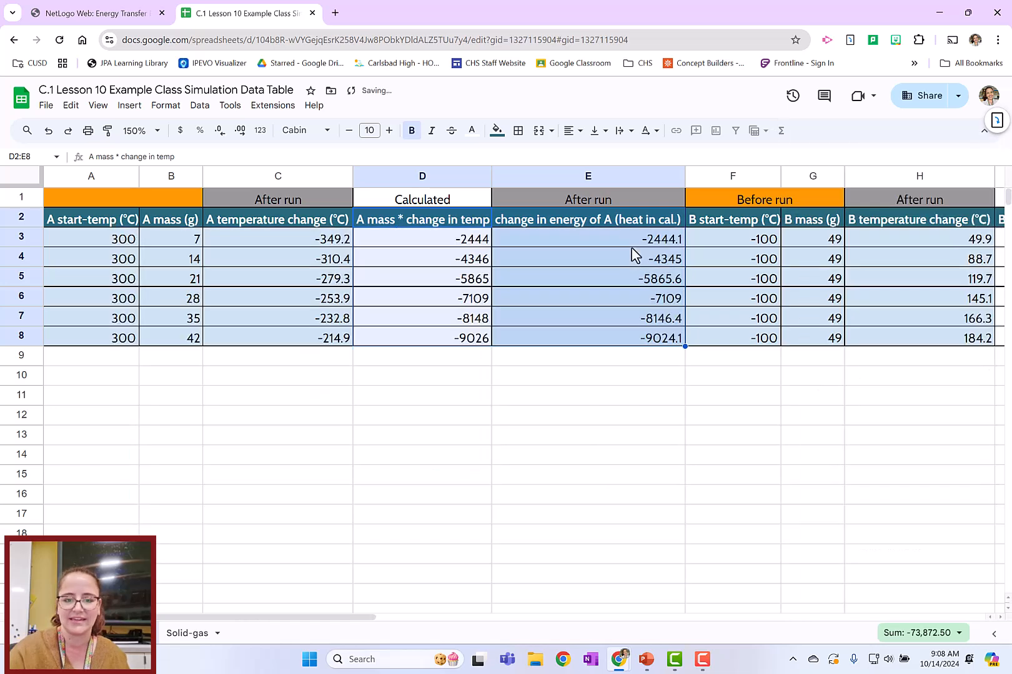
Insert an empty chart below the table with B10 selected and set its chart type to Scatter chart
click(249, 478)
click(172, 378)
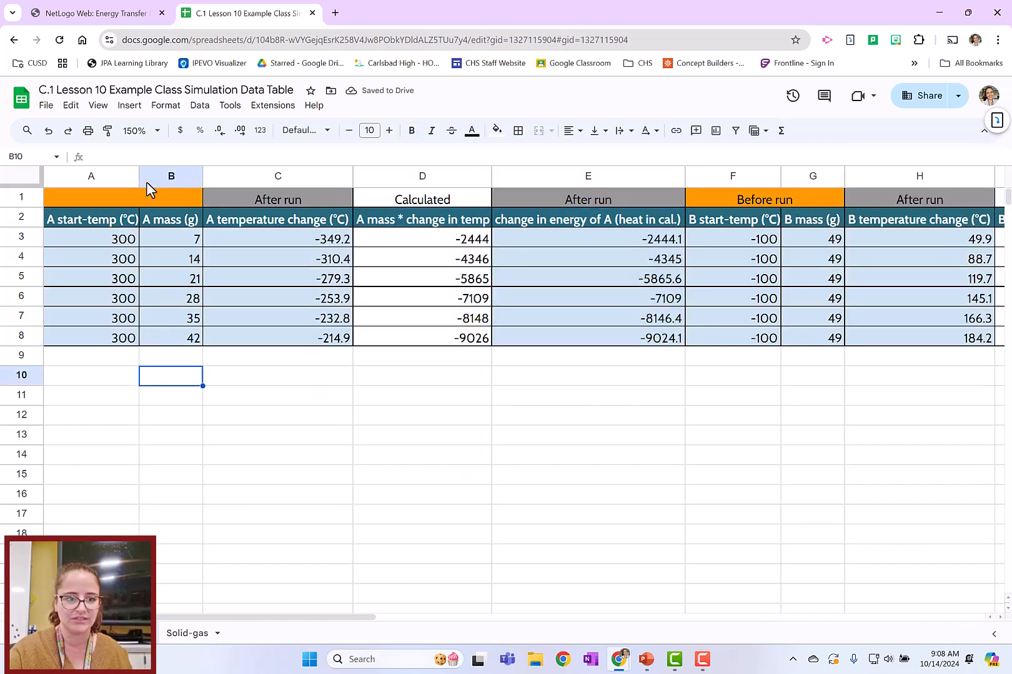
click(130, 105)
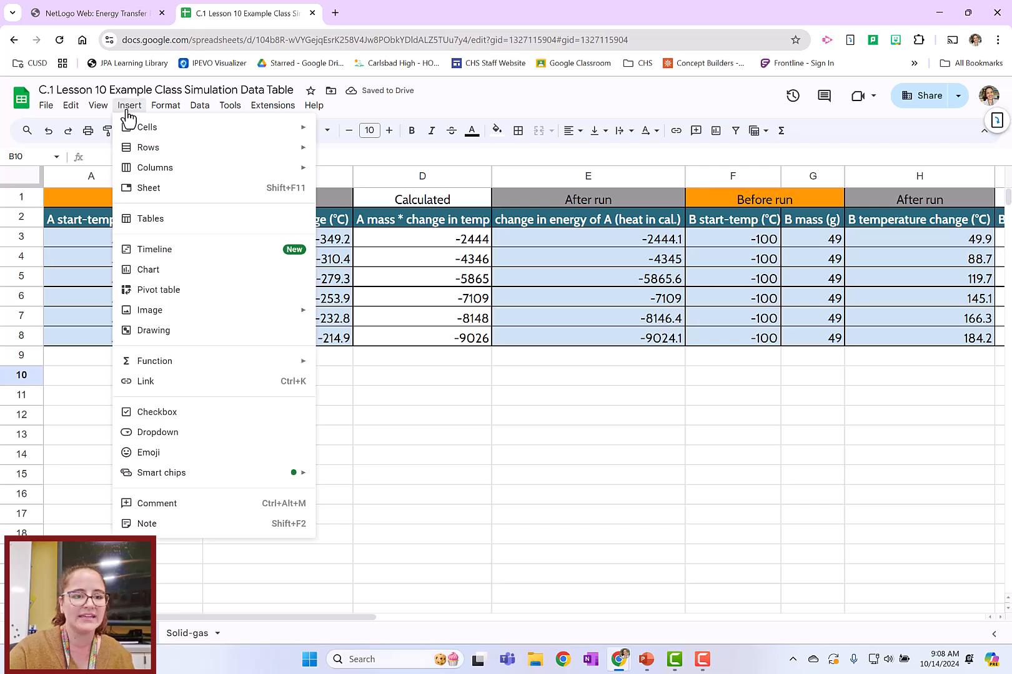
click(177, 275)
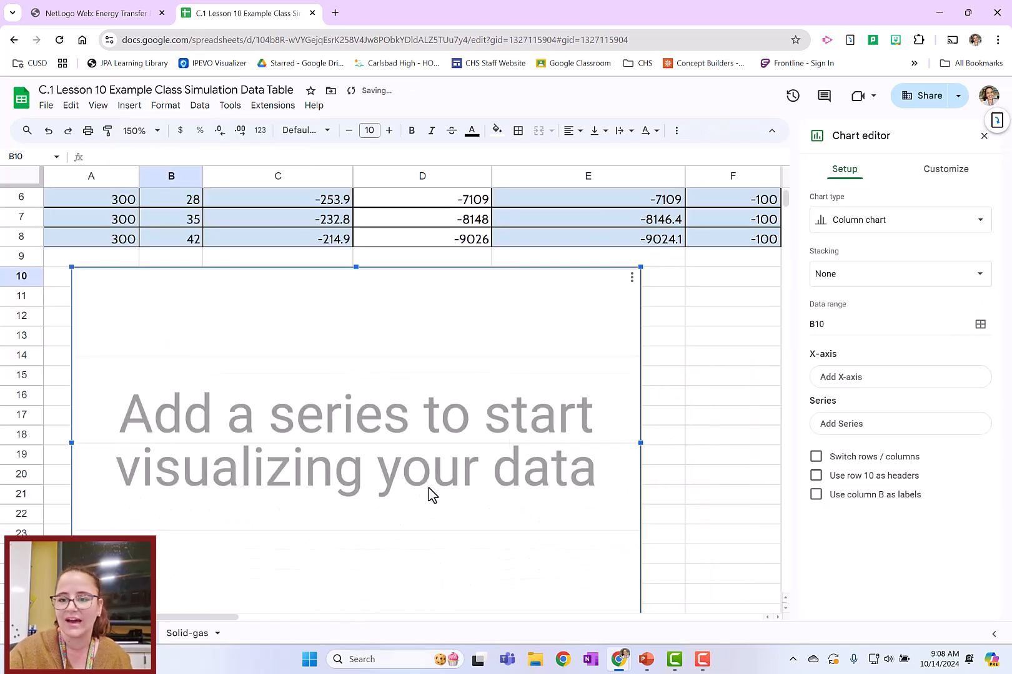
click(873, 227)
scroll(873, 402, down, 3)
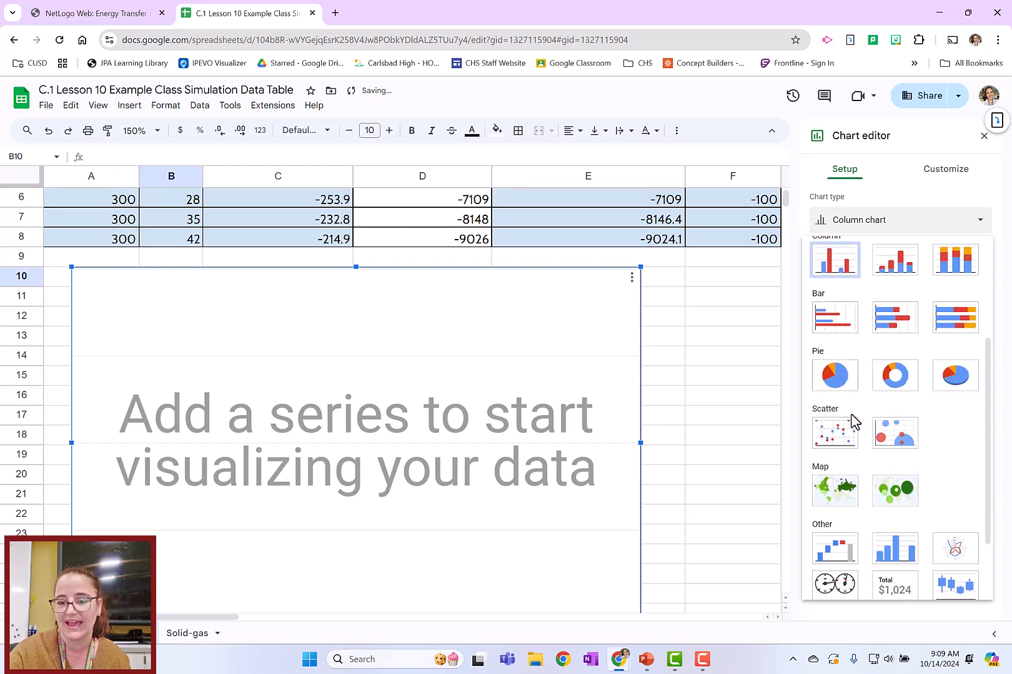
click(837, 440)
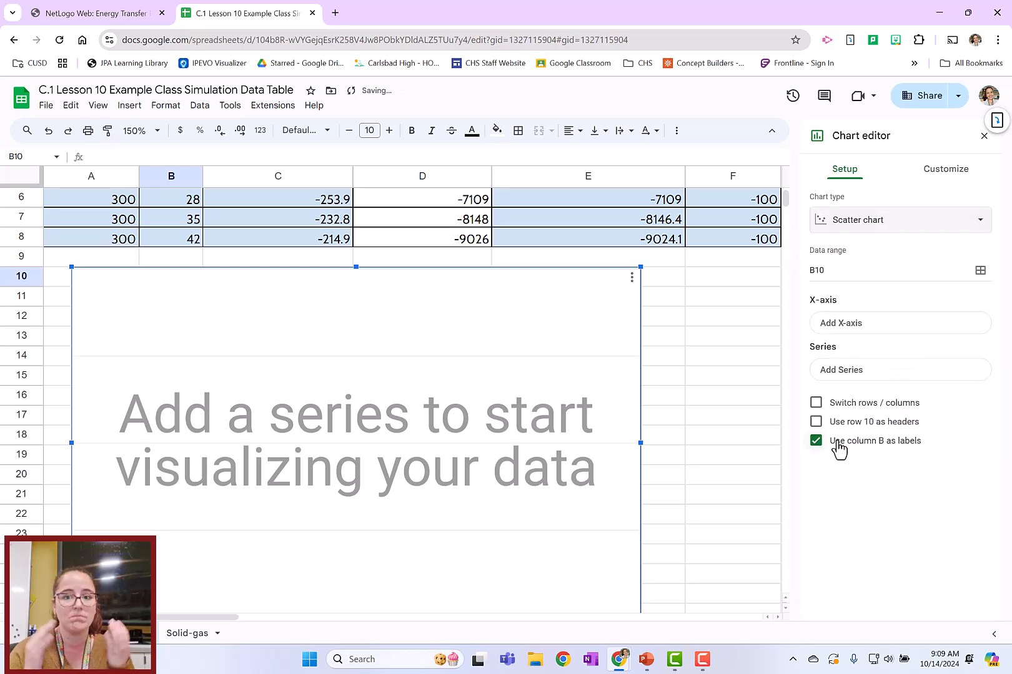
Set the scatter chart's data range to D2:E8, covering substance A's mass times temperature change and change in energy columns
scroll(442, 339, up, 3)
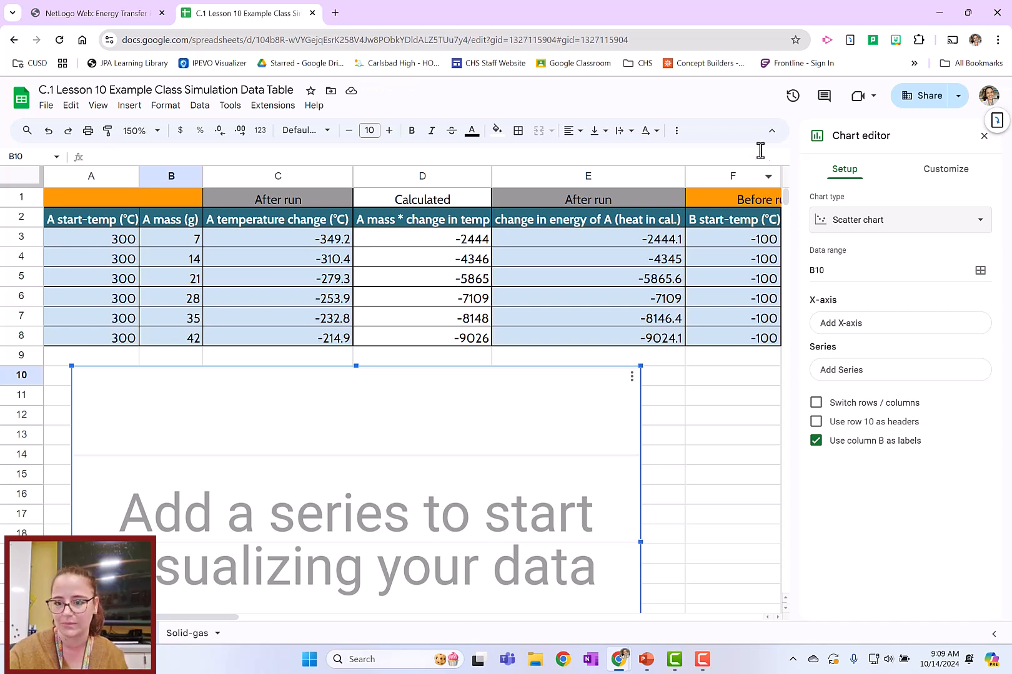
click(972, 274)
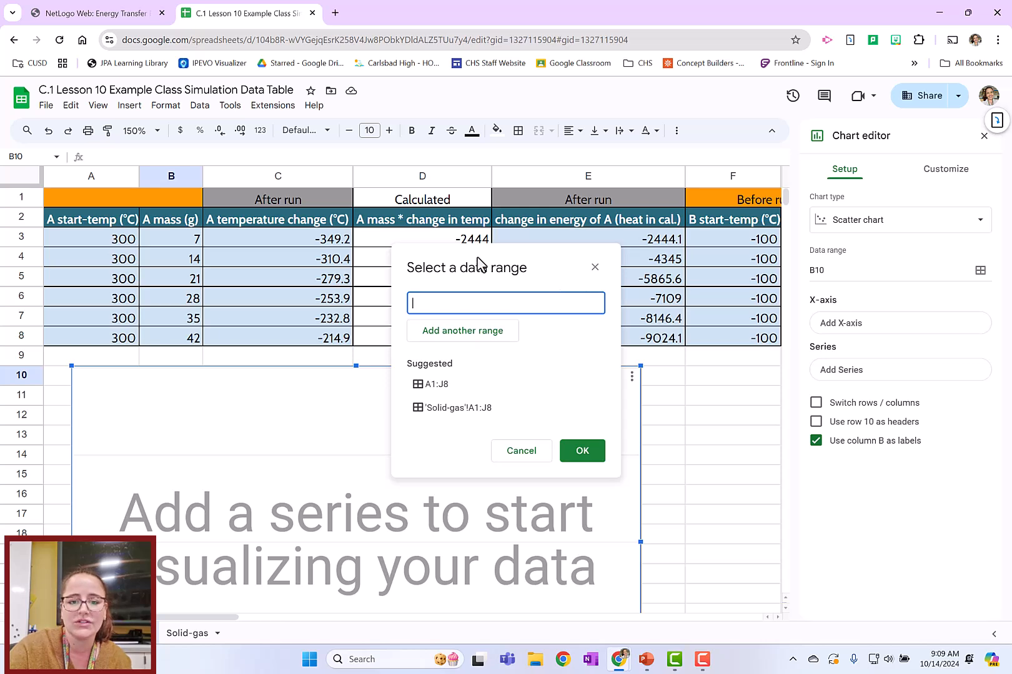
drag(499, 271, 246, 287)
drag(435, 219, 569, 342)
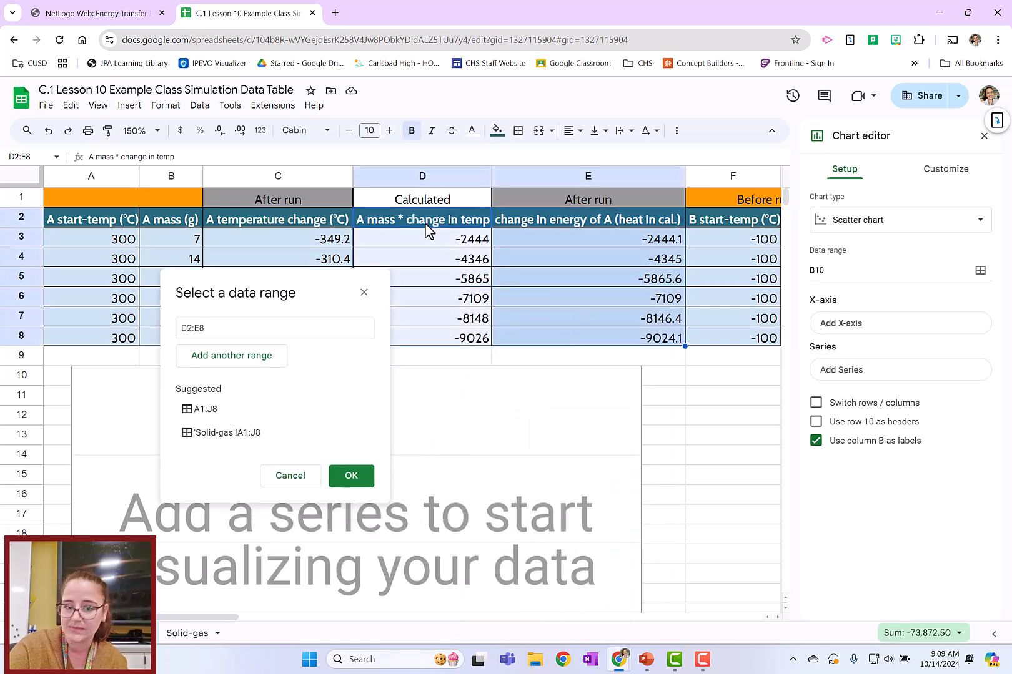
click(351, 476)
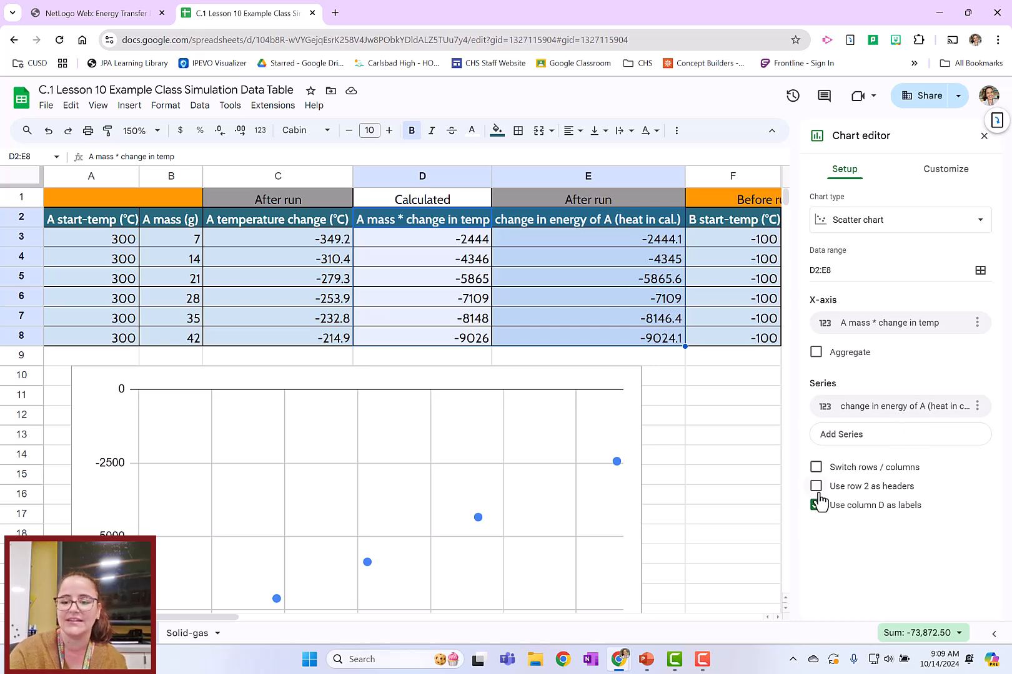
scroll(418, 506, up, 2)
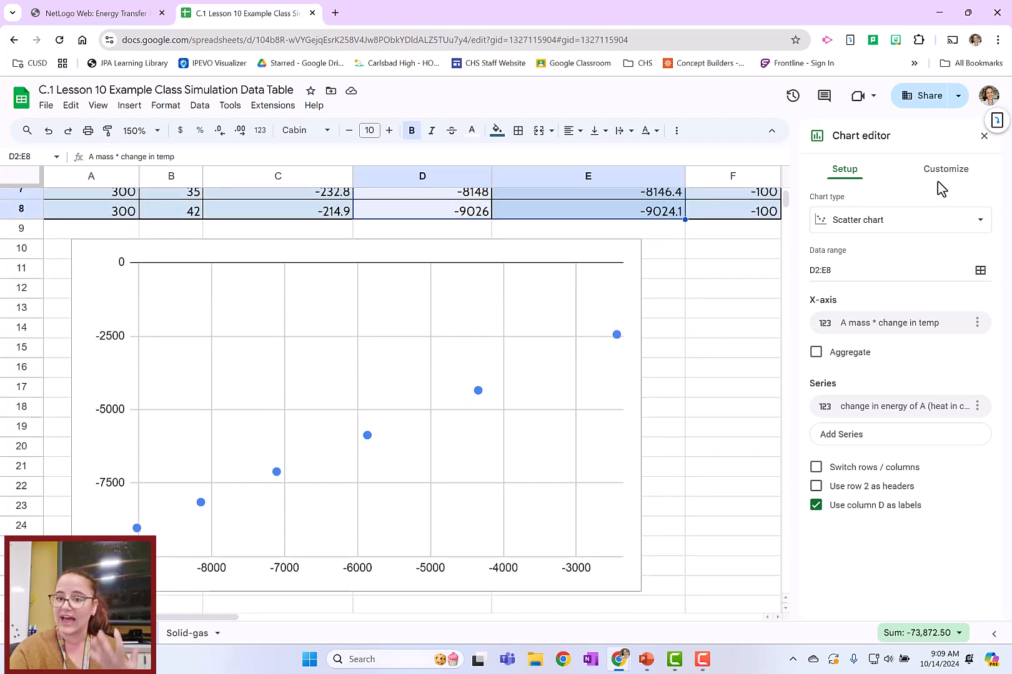
Give the scatter chart the title "Substance A Energy Transfer Solid-Solid"
click(958, 178)
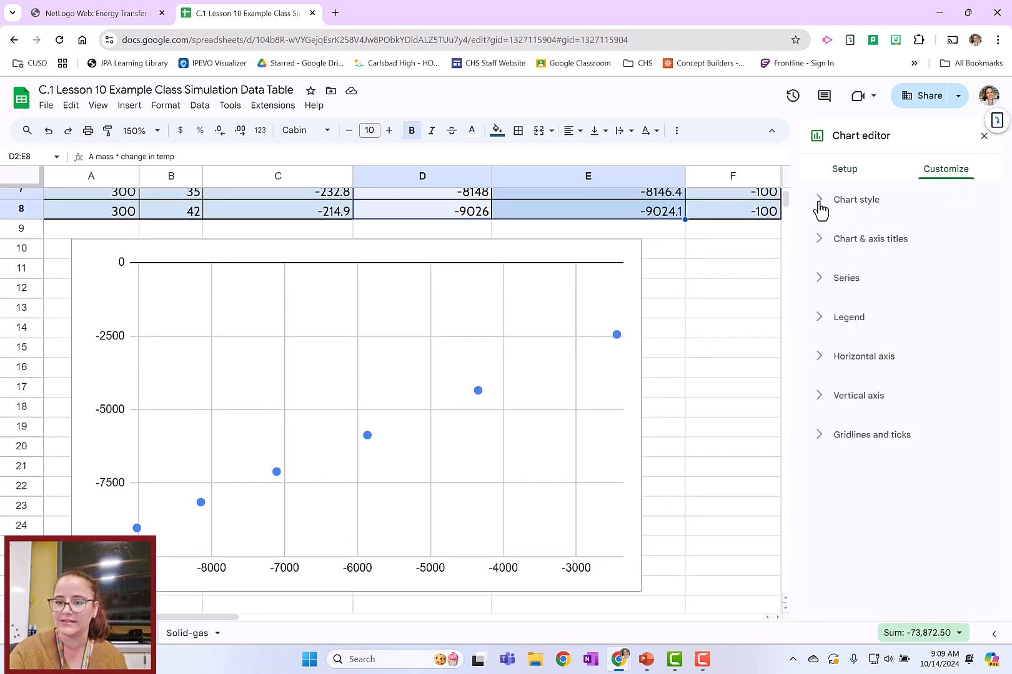
click(823, 244)
click(840, 336)
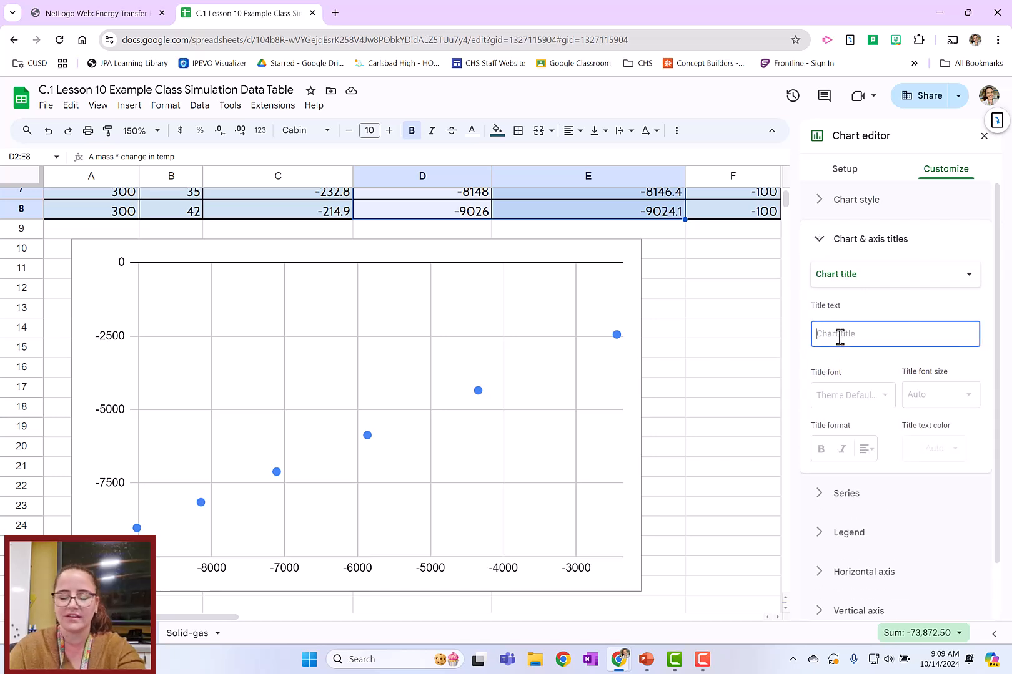
text(Subs)
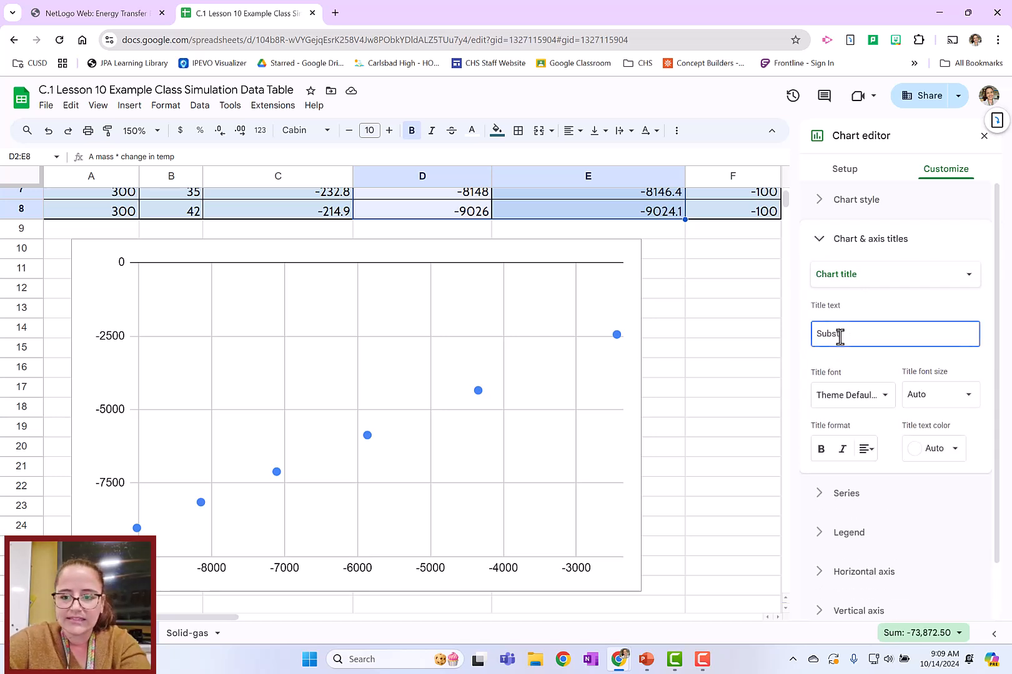
text(tance A Energy Transfer Solid-Solid)
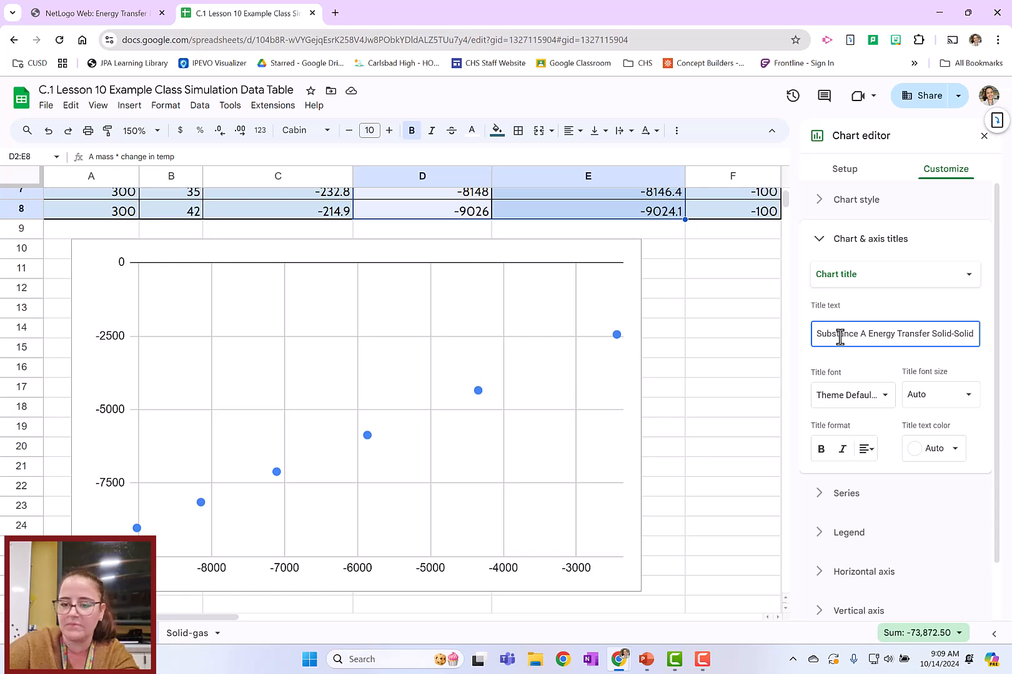
click(892, 316)
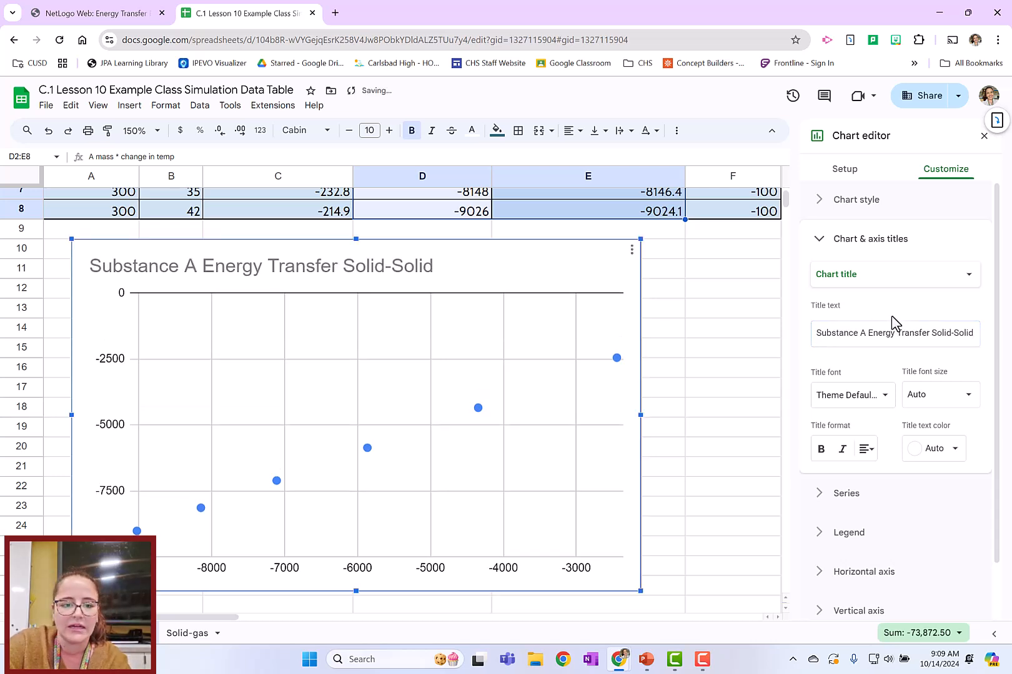
Switch the title settings to the horizontal axis title and check the column heading in D2 for its wording
scroll(892, 316, down, 1)
scroll(894, 300, up, 1)
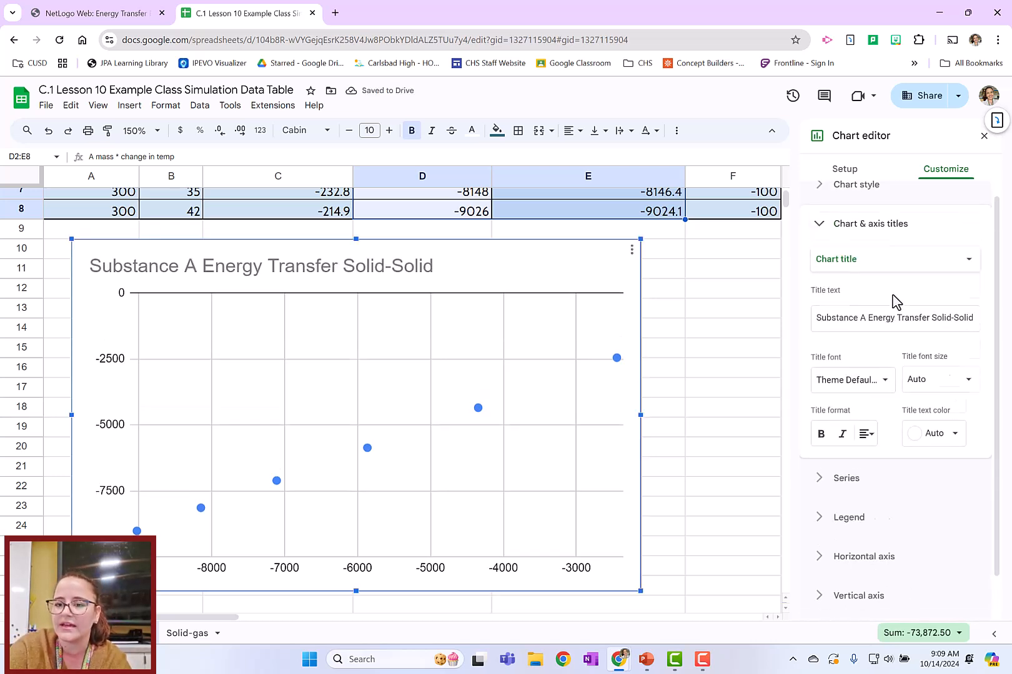
click(868, 271)
click(896, 315)
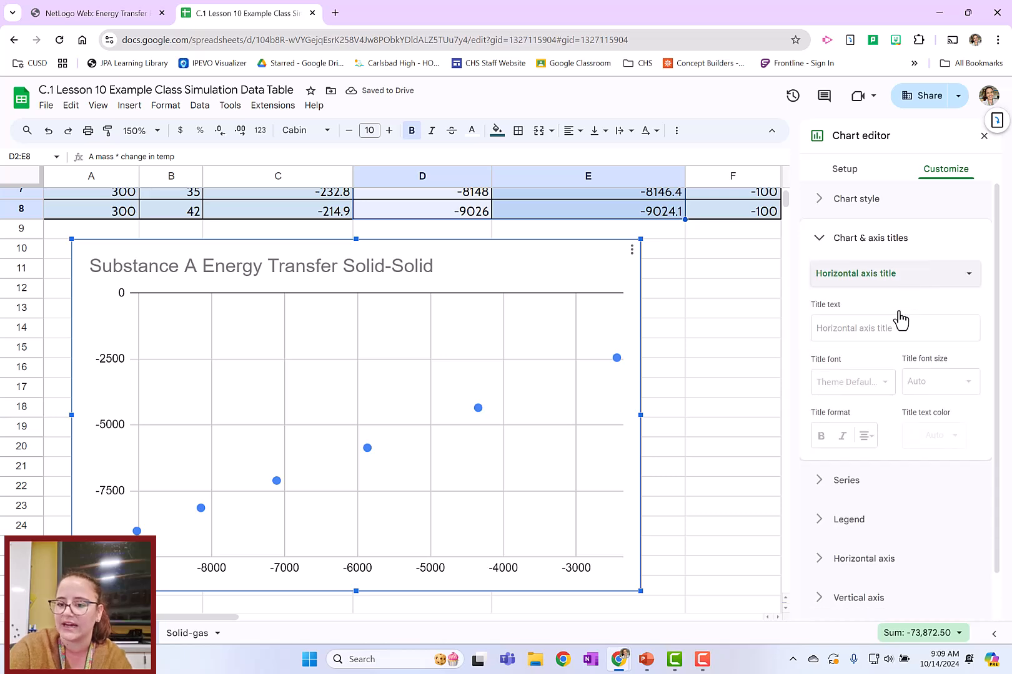
click(896, 329)
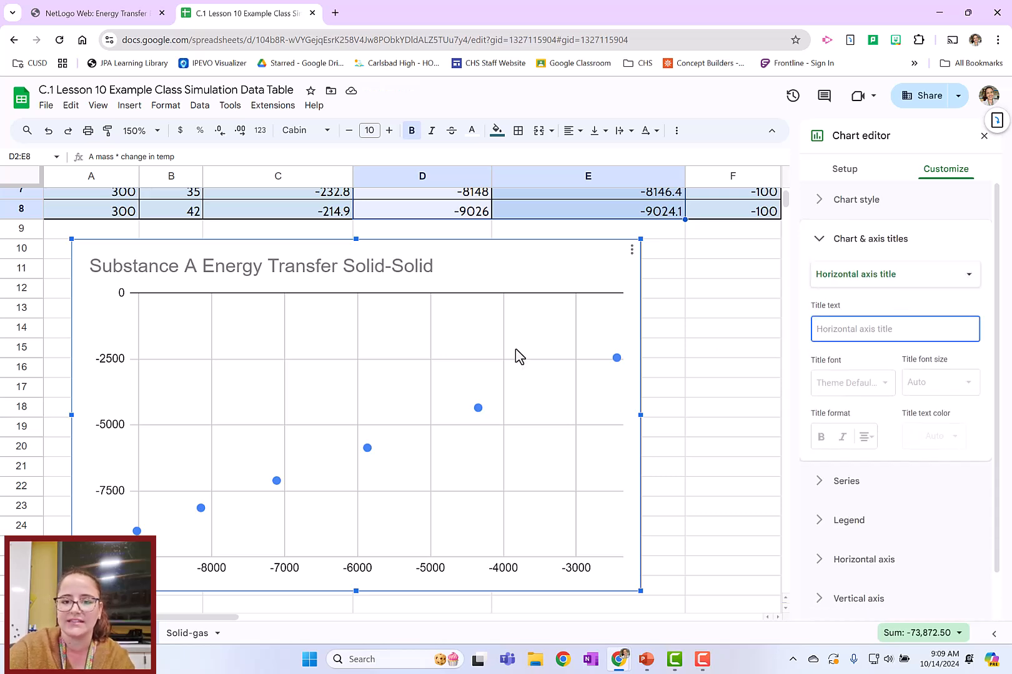
scroll(497, 354, up, 3)
click(411, 225)
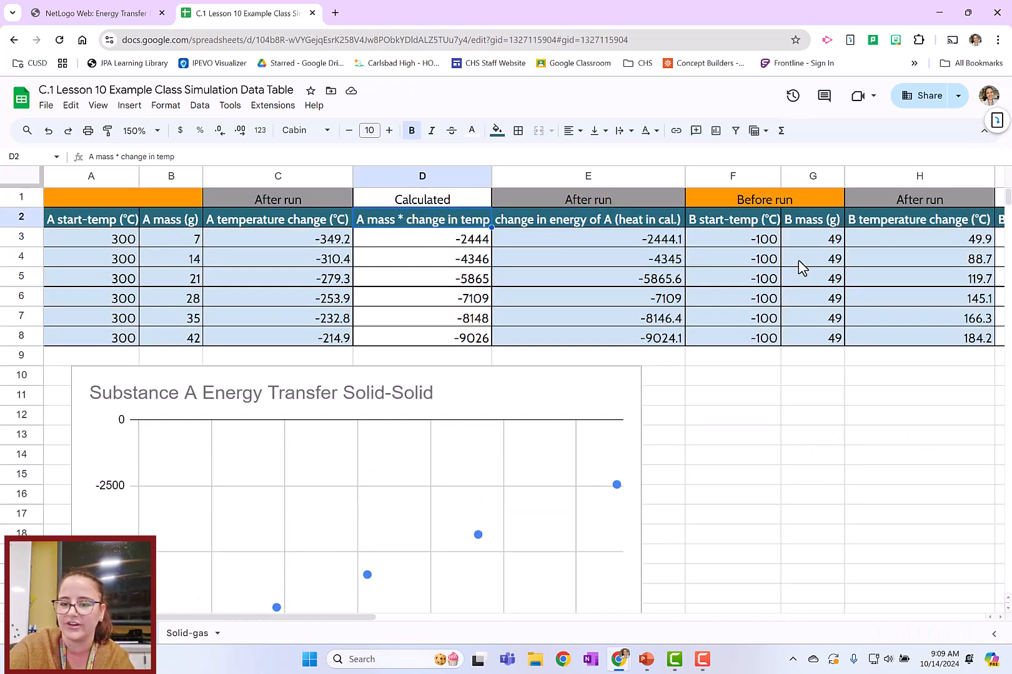
scroll(528, 399, down, 3)
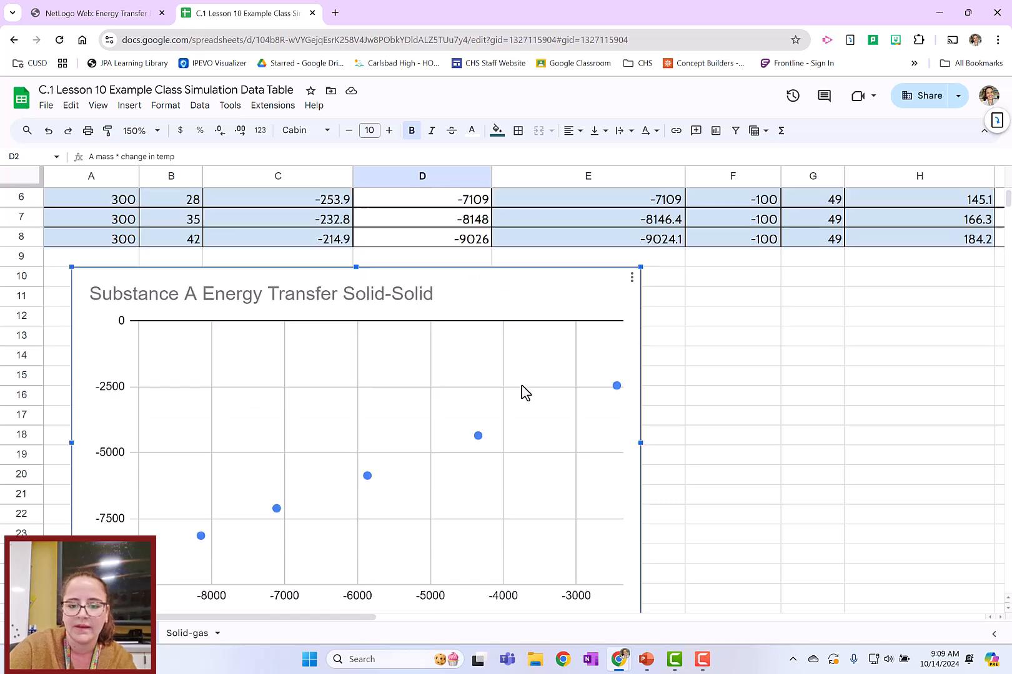
Set the scatter chart's horizontal axis title to "Mass A * Change in Temp"
click(632, 278)
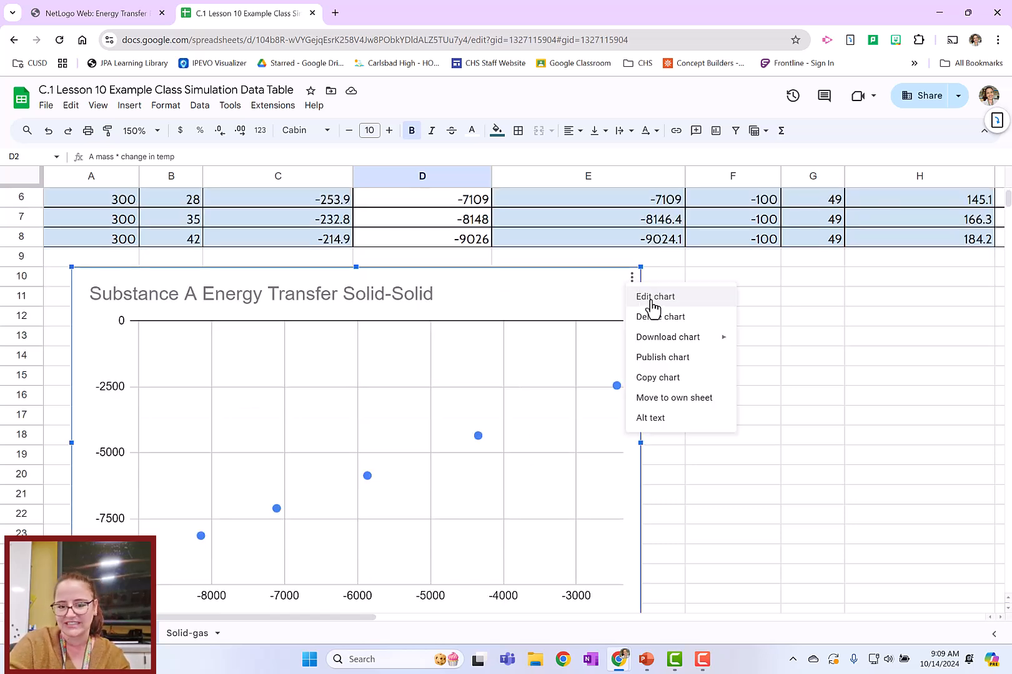
click(652, 298)
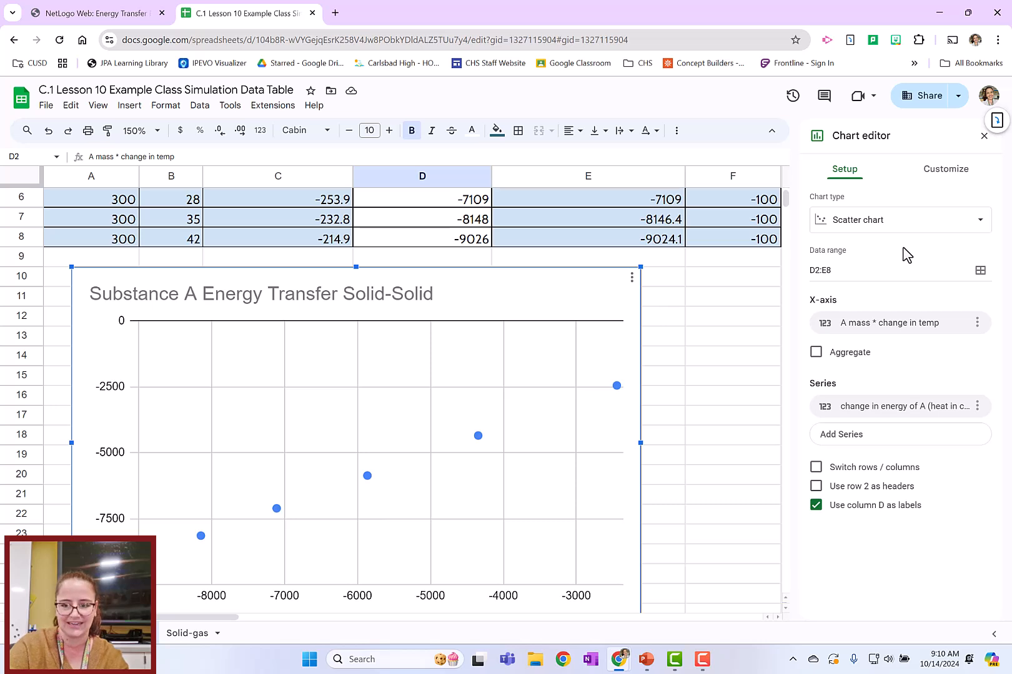
click(941, 167)
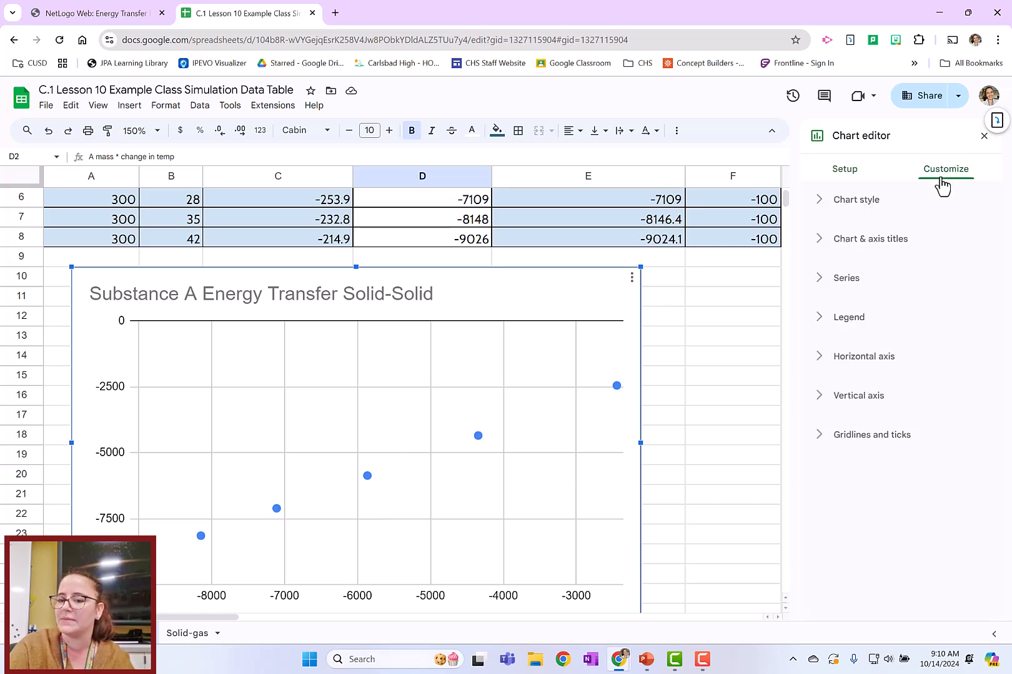
click(812, 244)
click(847, 331)
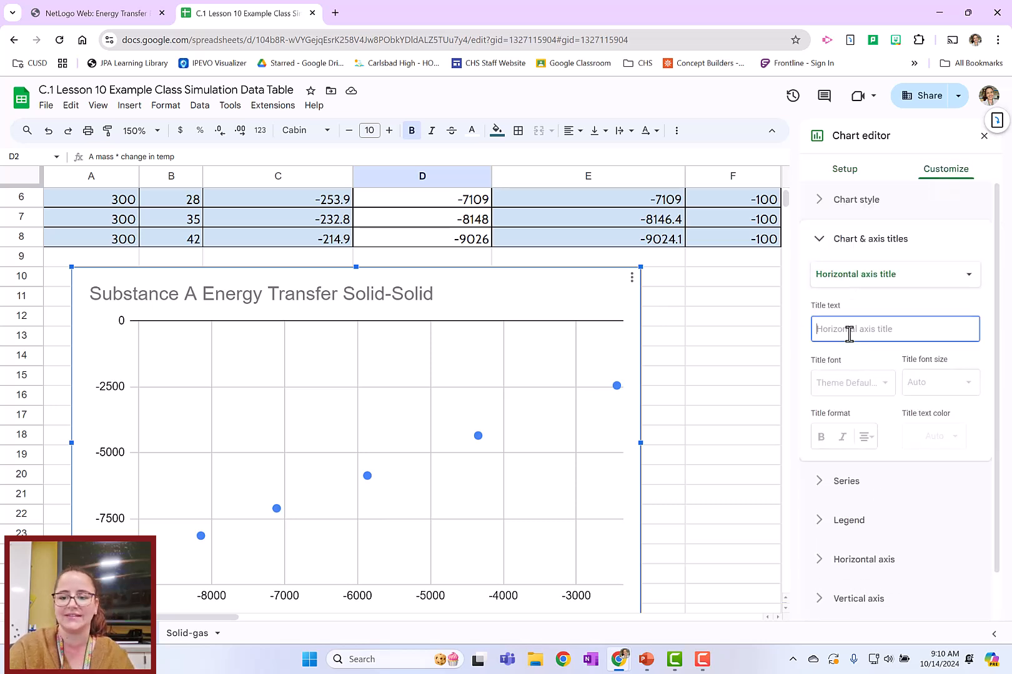
text(Mass A * Change in Temp)
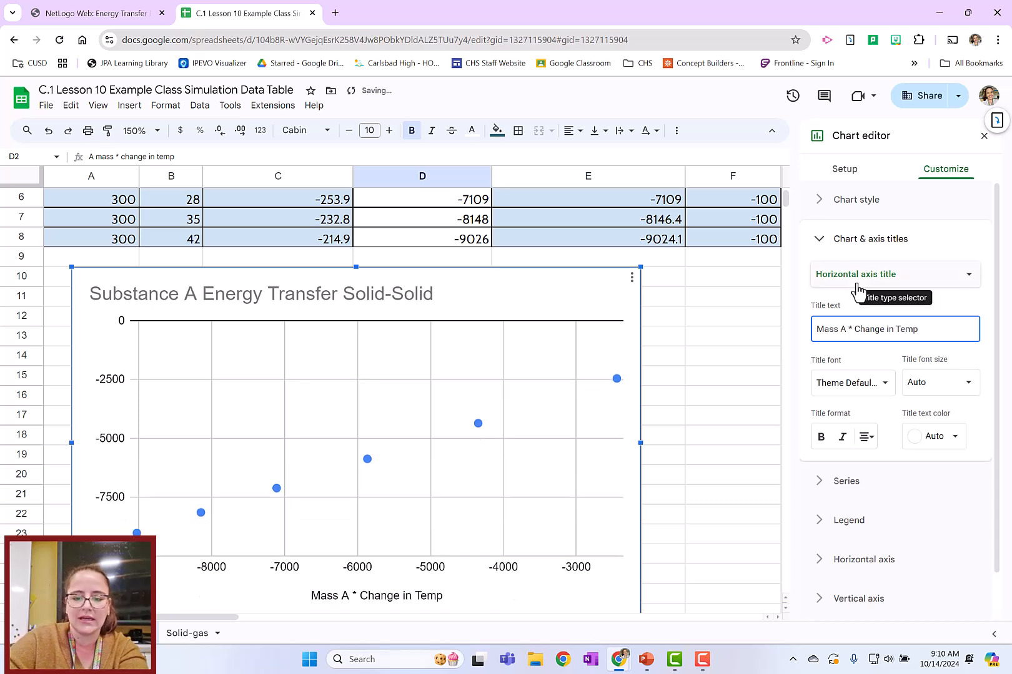
Set the scatter chart's vertical axis title to "Energy (cal)"
click(859, 289)
click(865, 291)
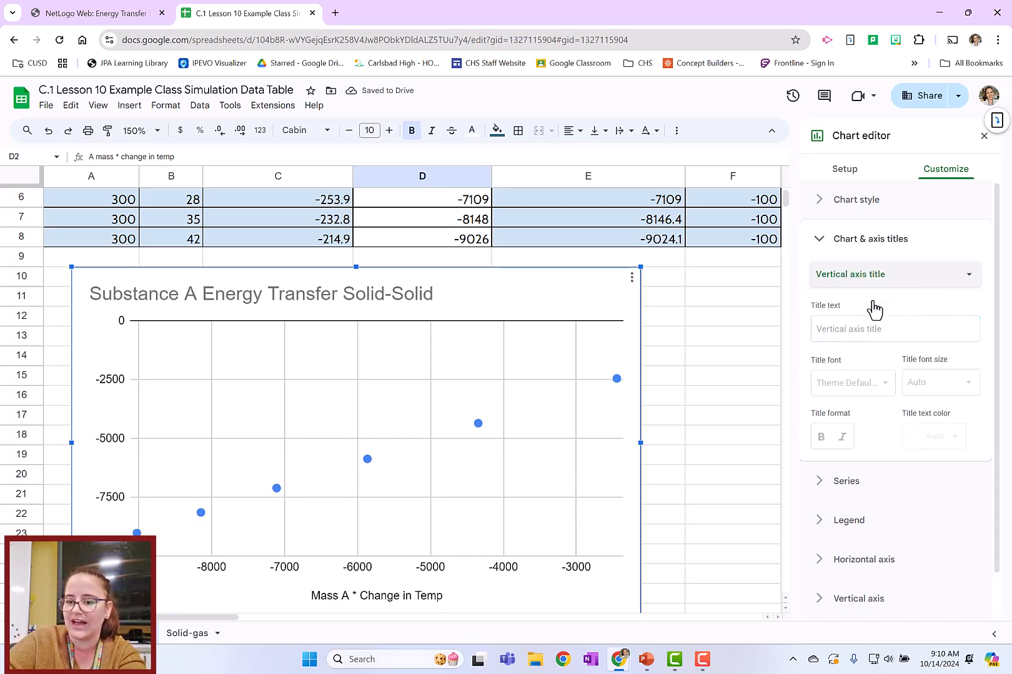
click(851, 330)
text(Energy)
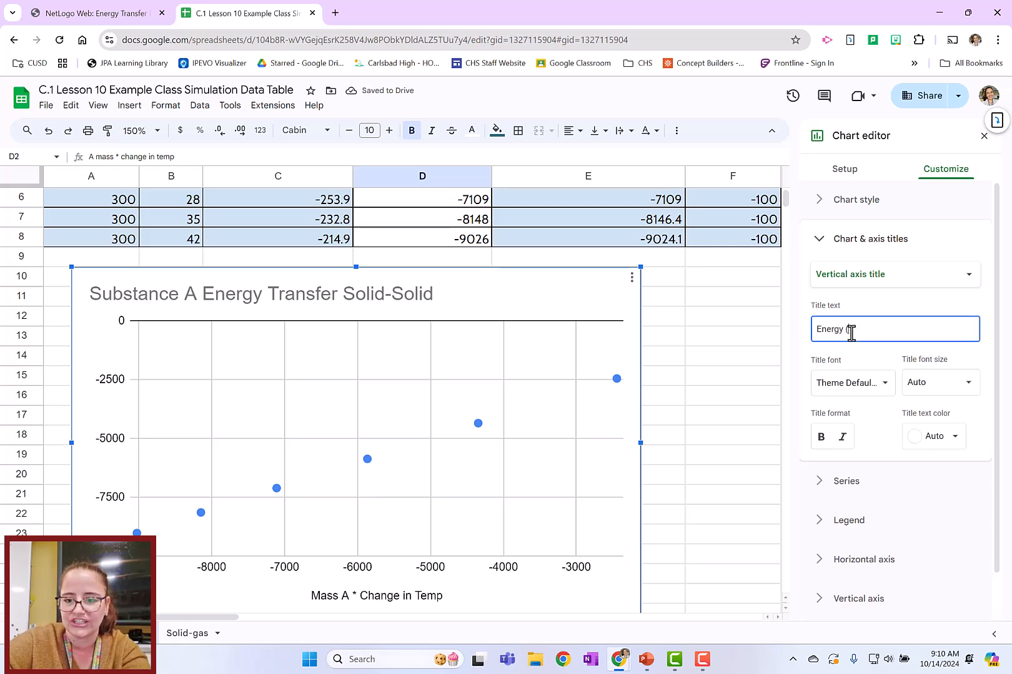
text( (caL)
key(BackSpace)
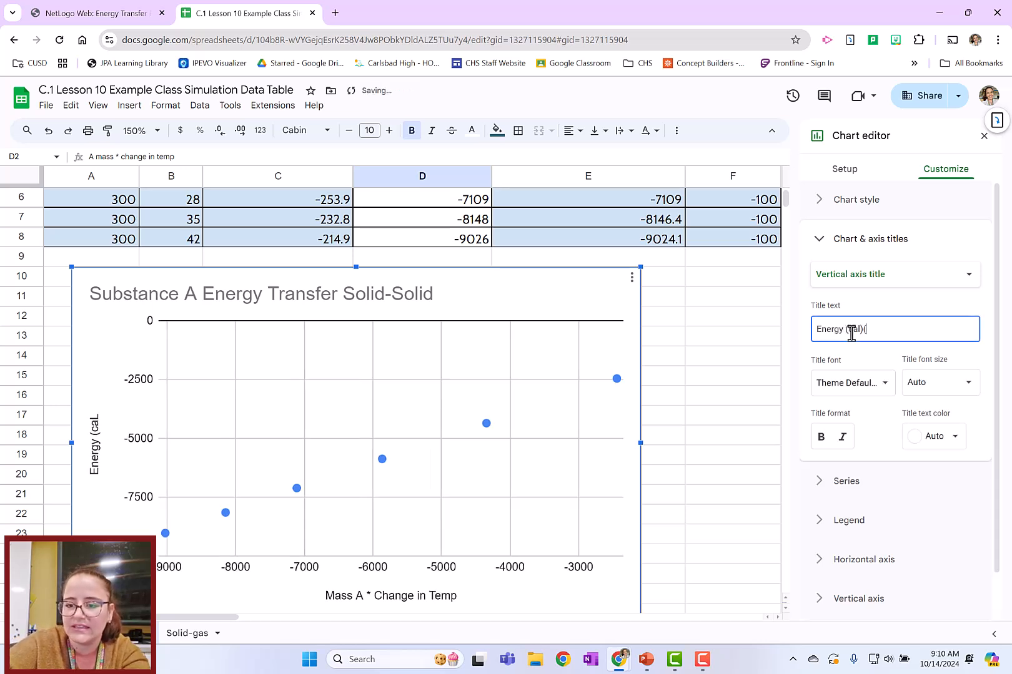
text(l))
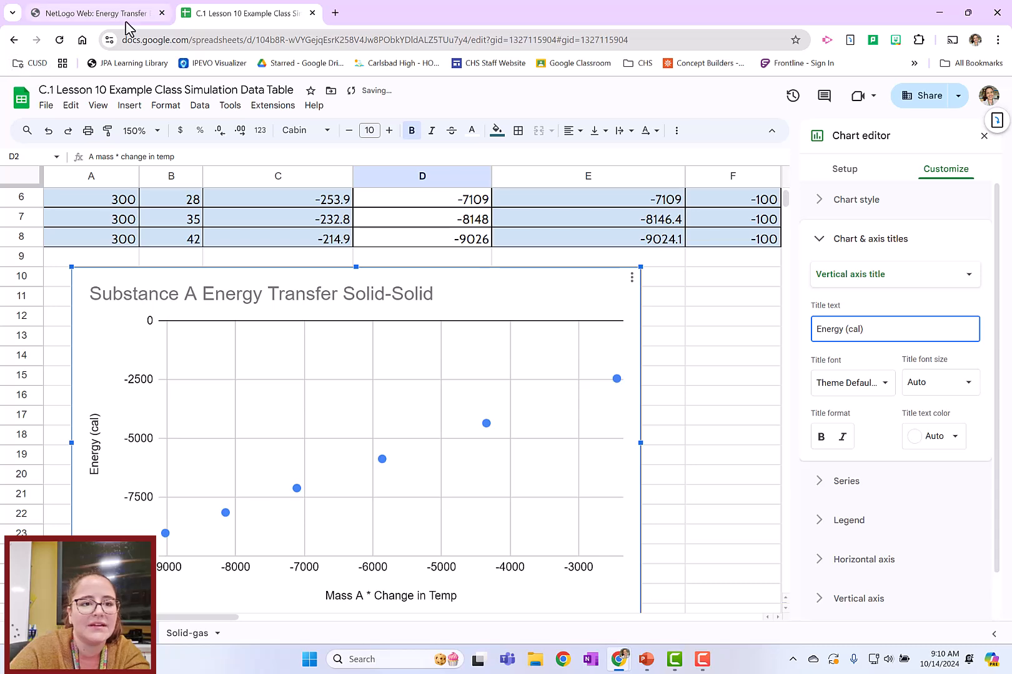
Check the units in the NetLogo simulation and append "(g*C)" to the chart's horizontal axis title
click(128, 21)
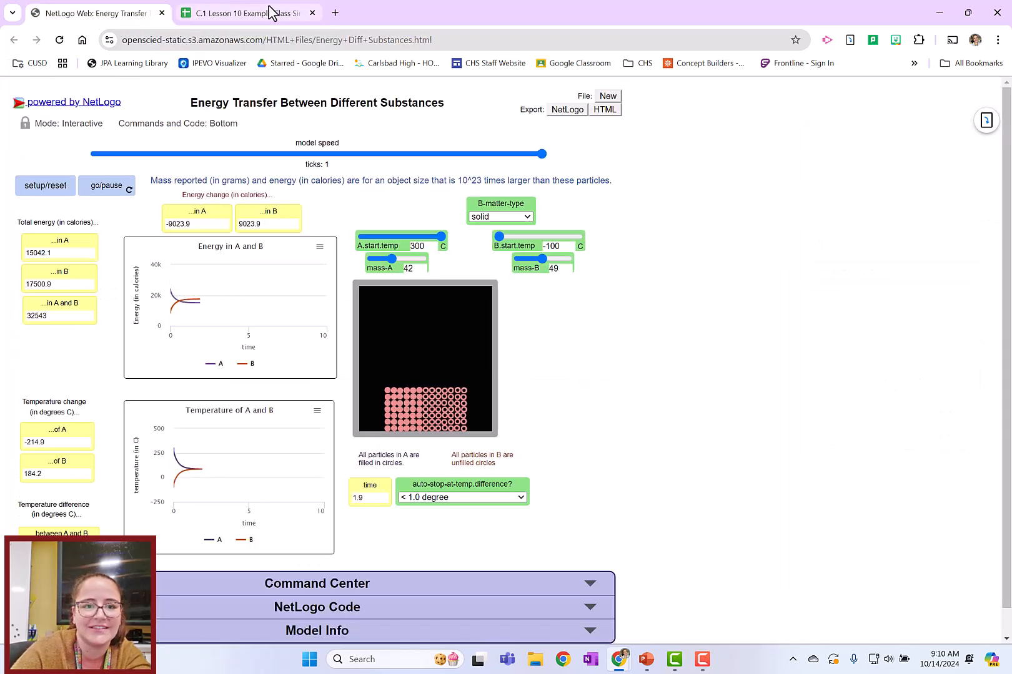
click(250, 12)
click(914, 286)
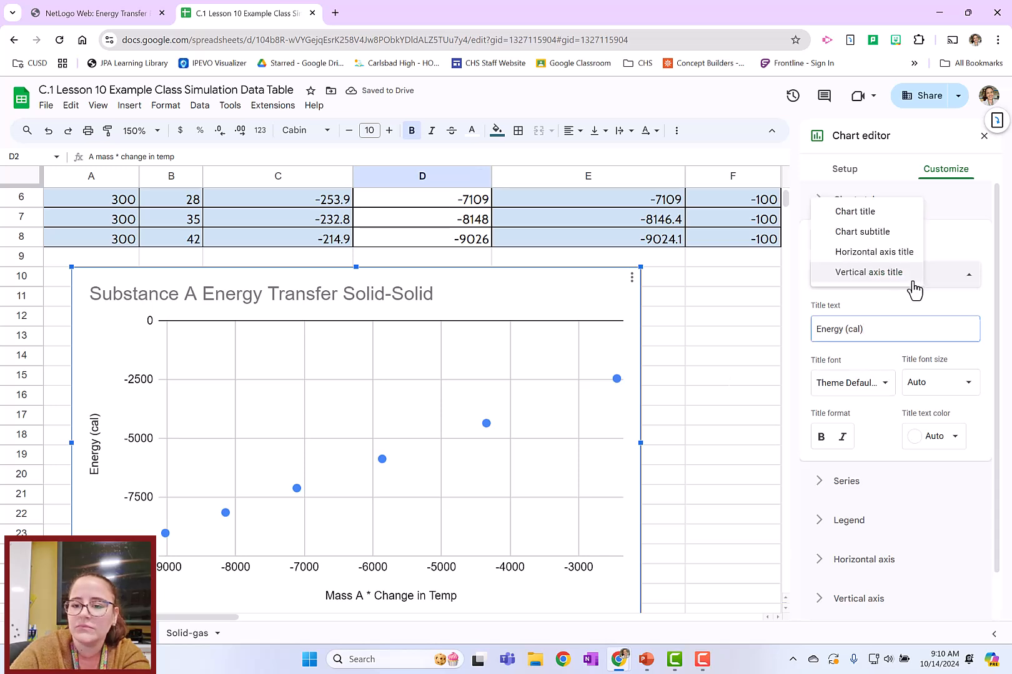
click(896, 253)
click(948, 330)
text((g*)
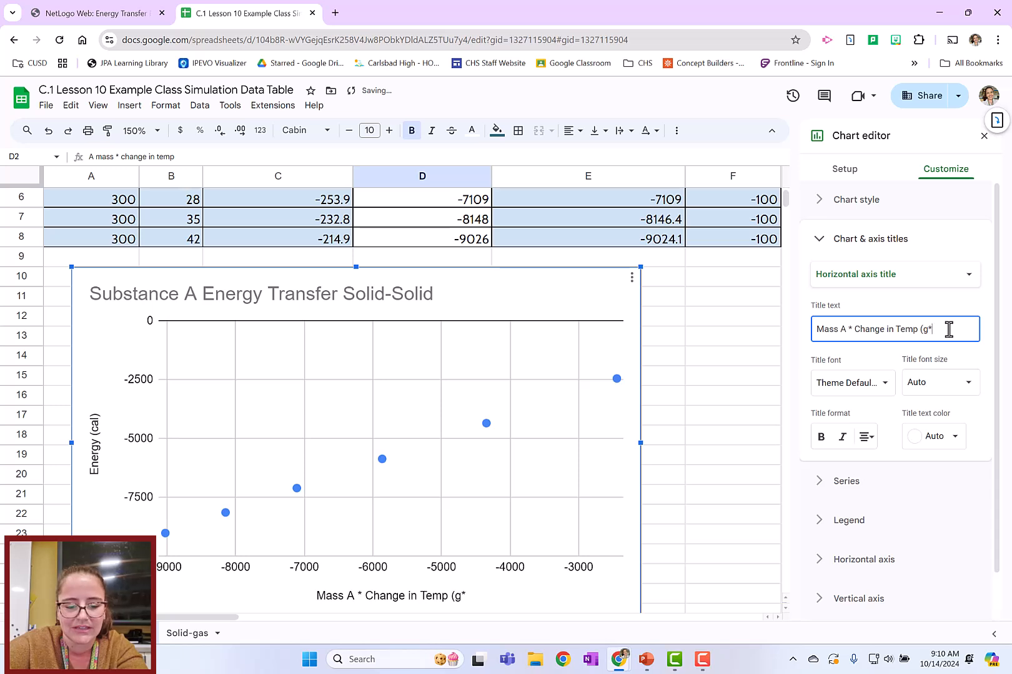
text(C()
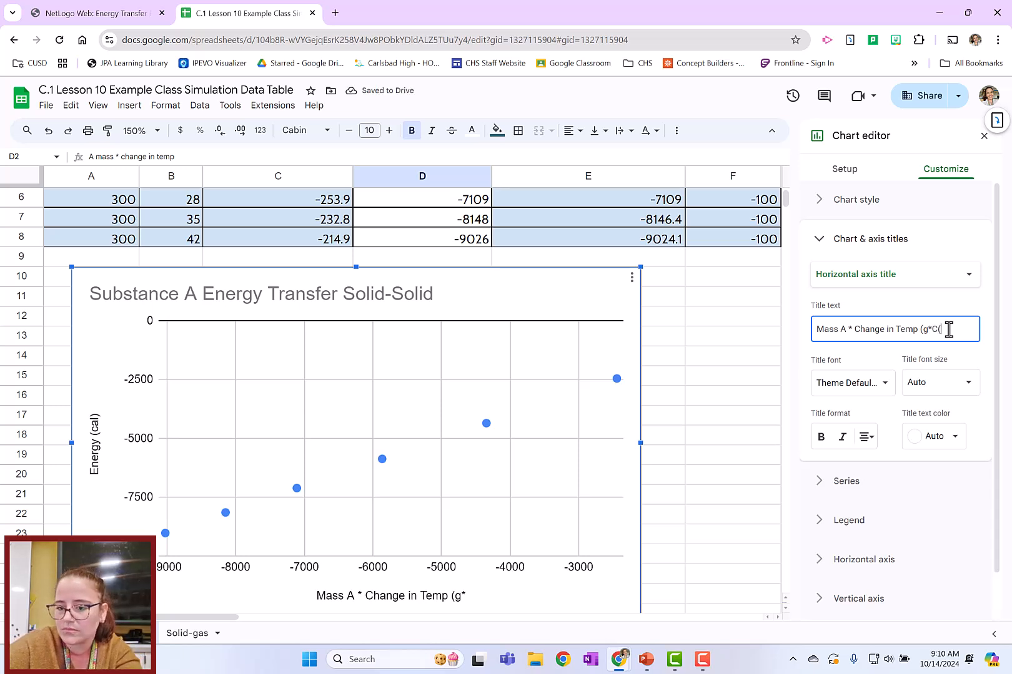
key(BackSpace)
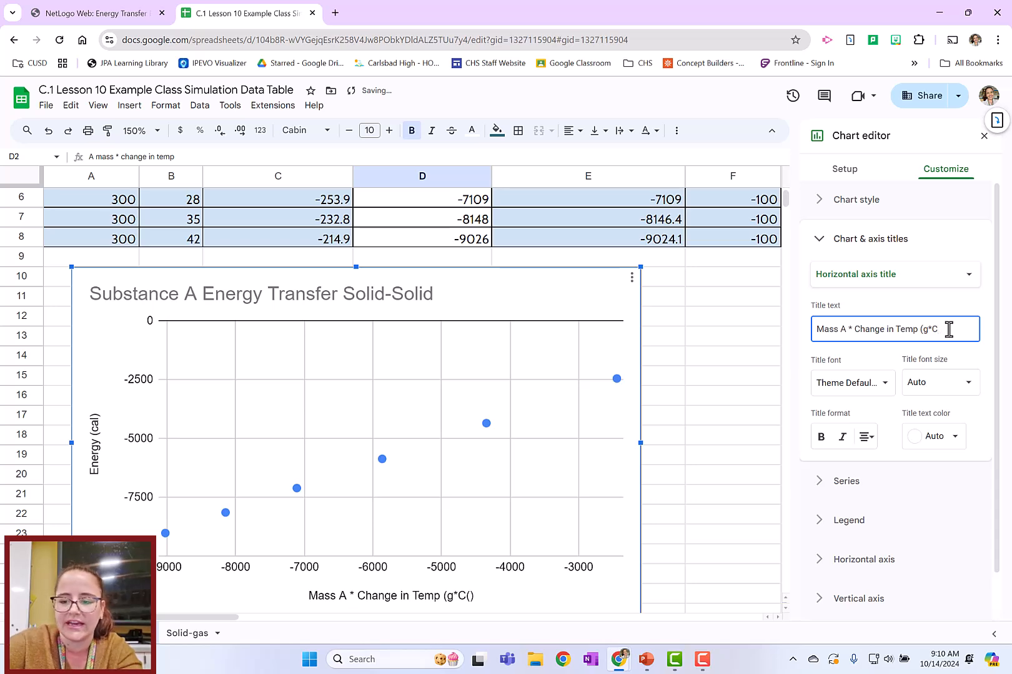
click(697, 378)
scroll(350, 435, down, 1)
Add a linear trendline to the substance A scatter chart's data series
click(500, 236)
click(632, 216)
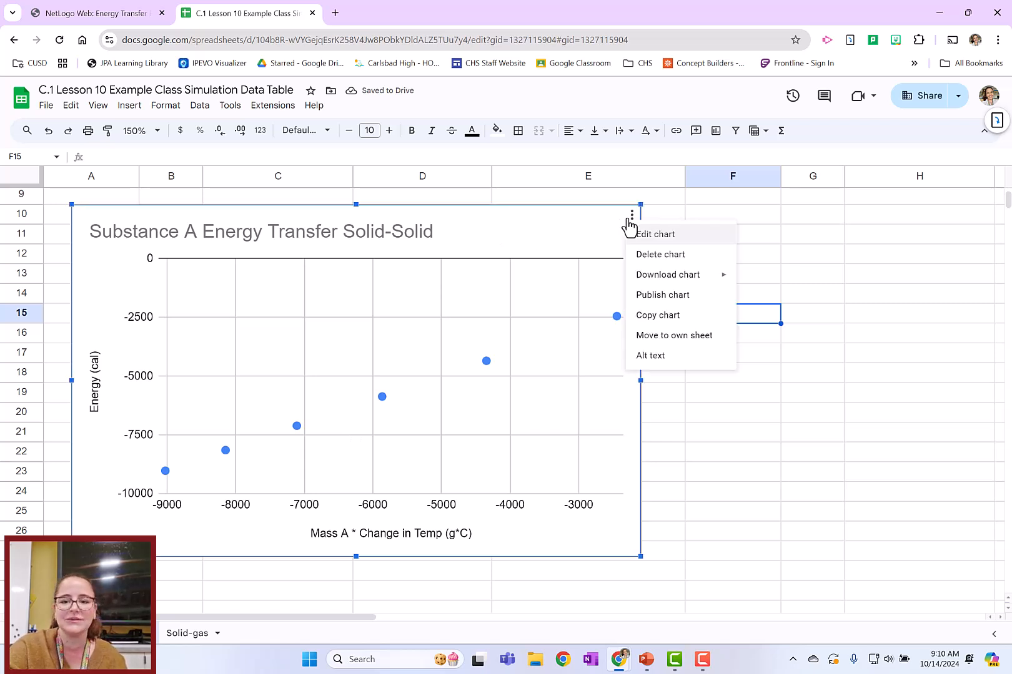
click(647, 236)
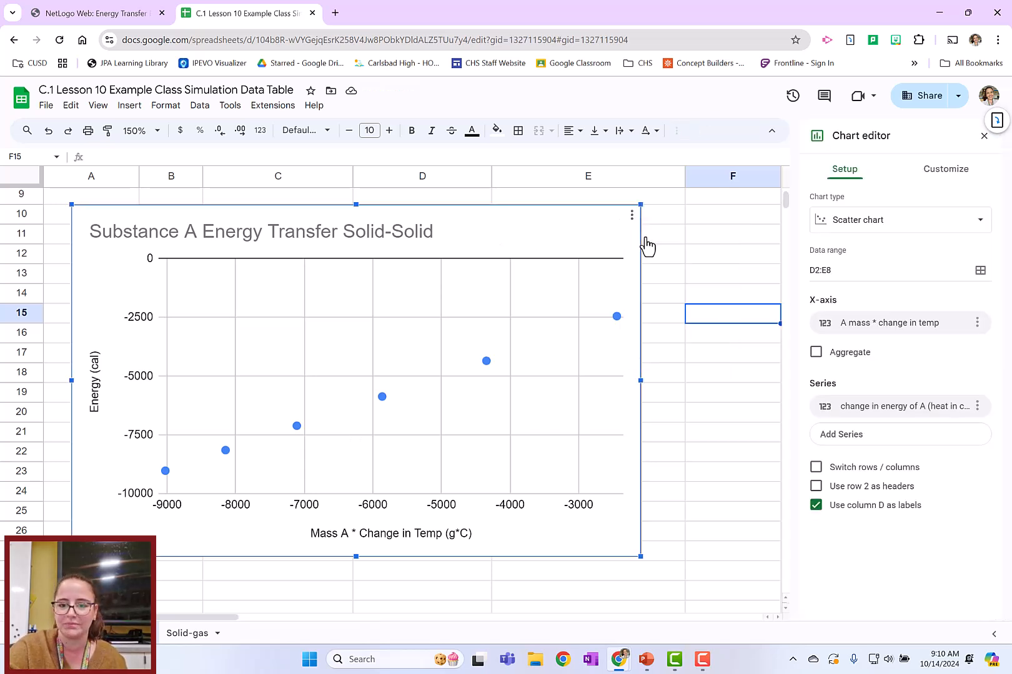
click(947, 179)
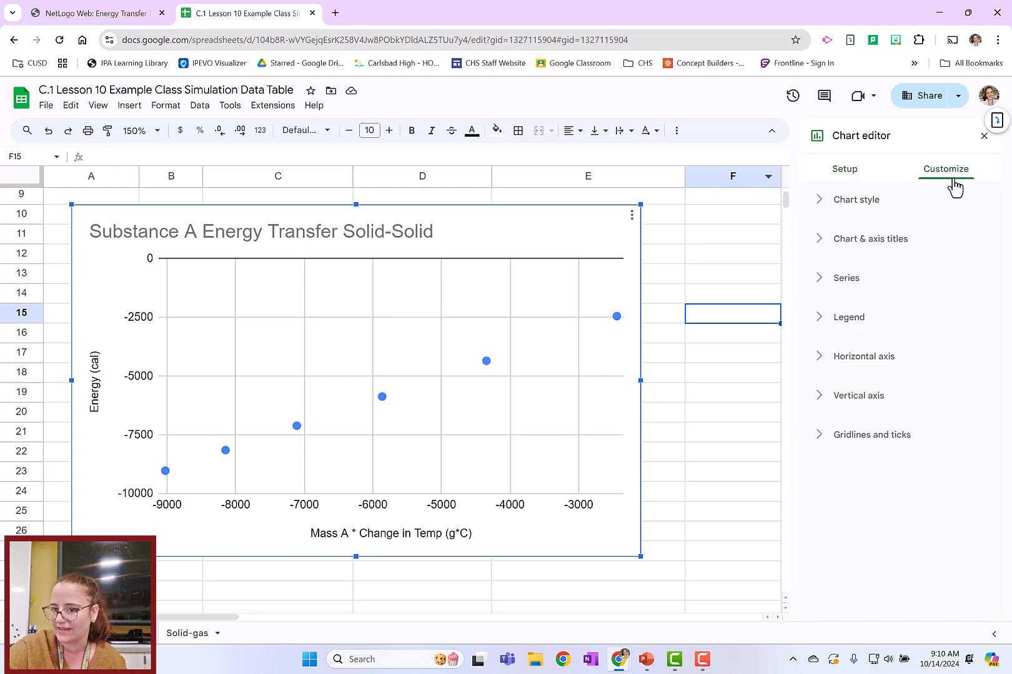
click(827, 298)
scroll(827, 298, down, 3)
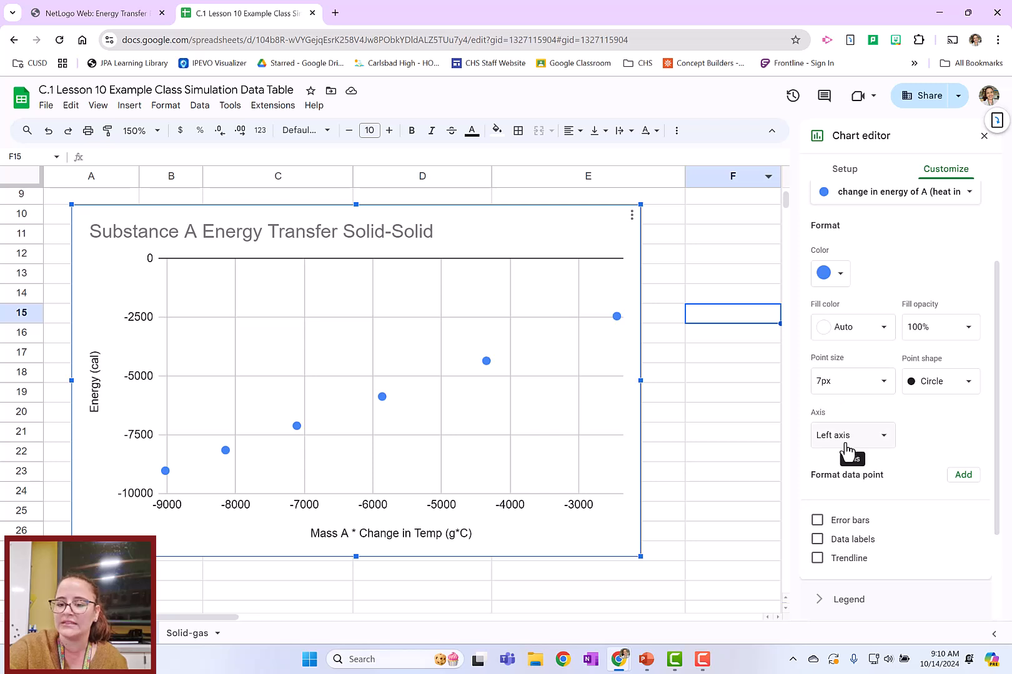
click(816, 522)
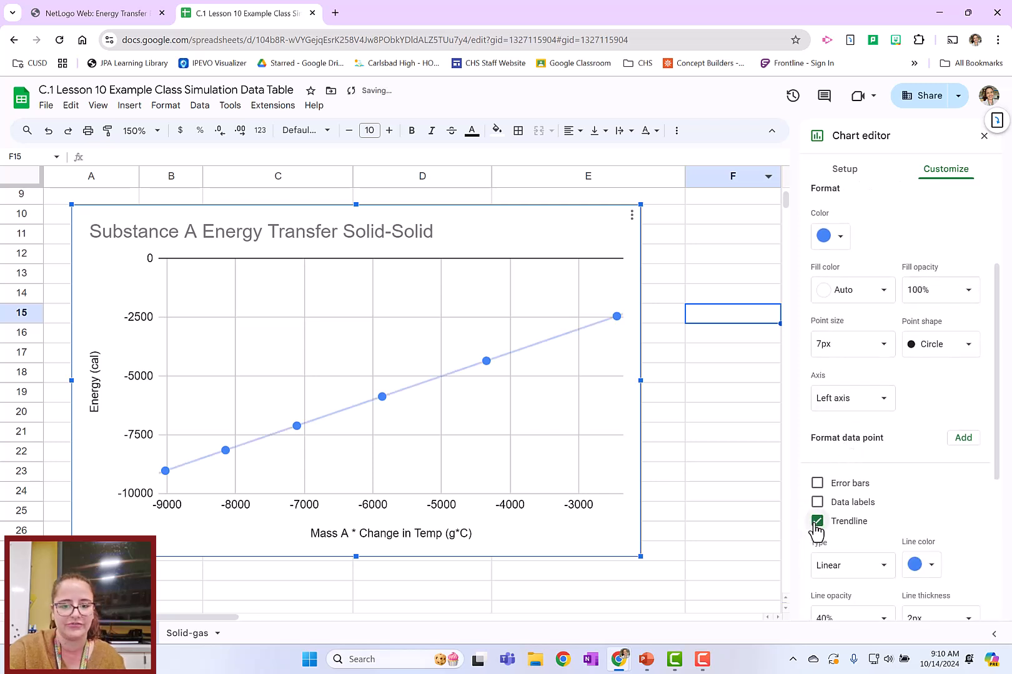
Label the substance A trendline with its equation and close the chart settings
scroll(818, 531, down, 2)
scroll(870, 527, down, 1)
click(872, 537)
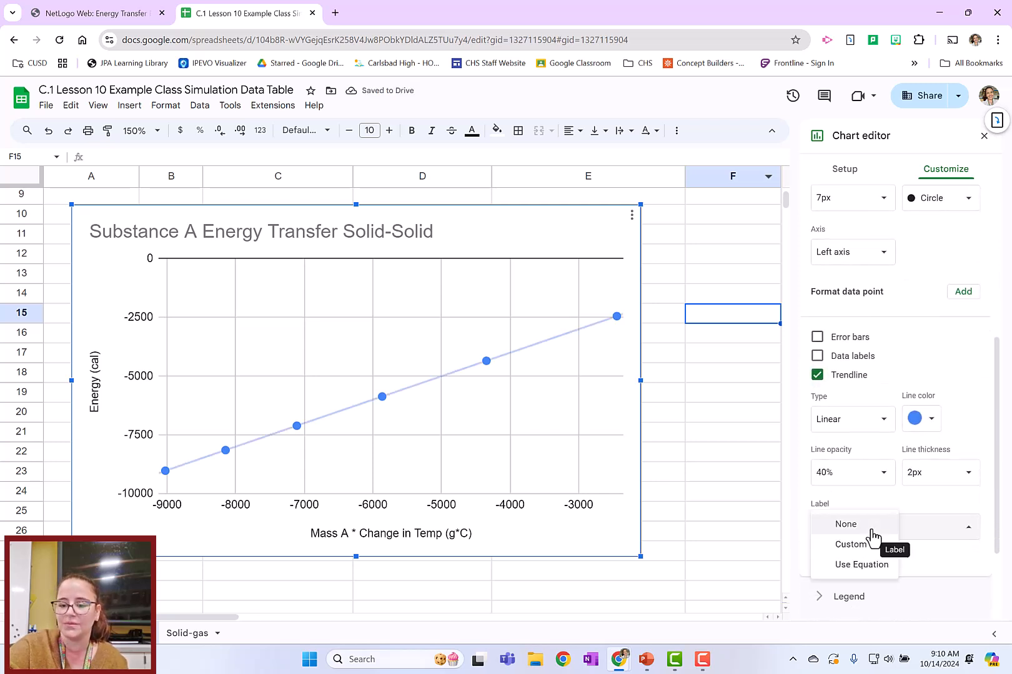
click(870, 565)
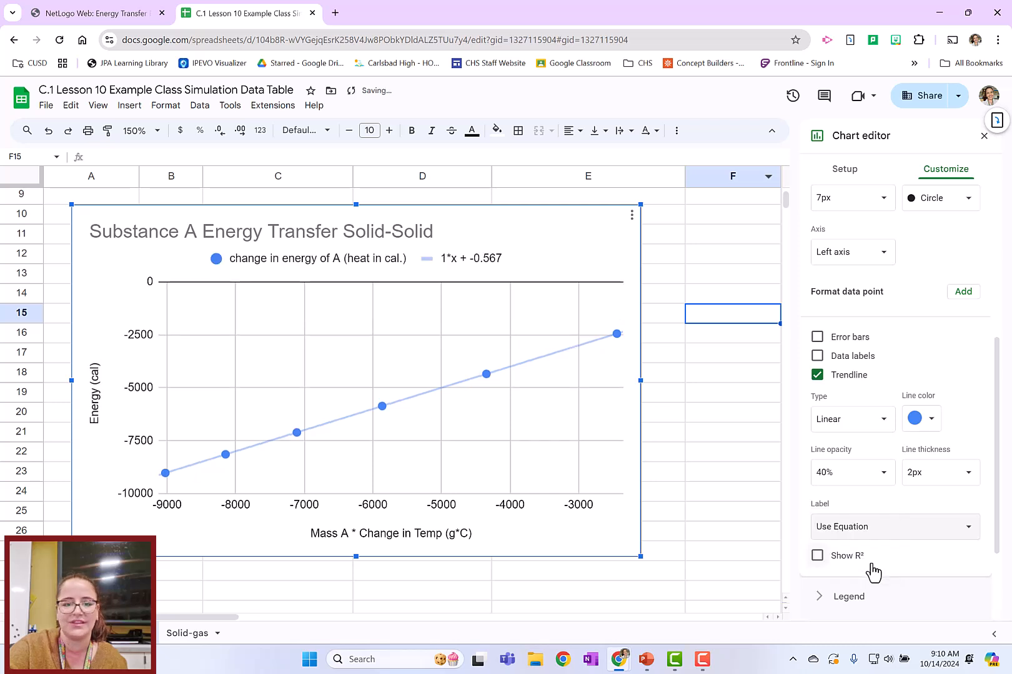
click(479, 258)
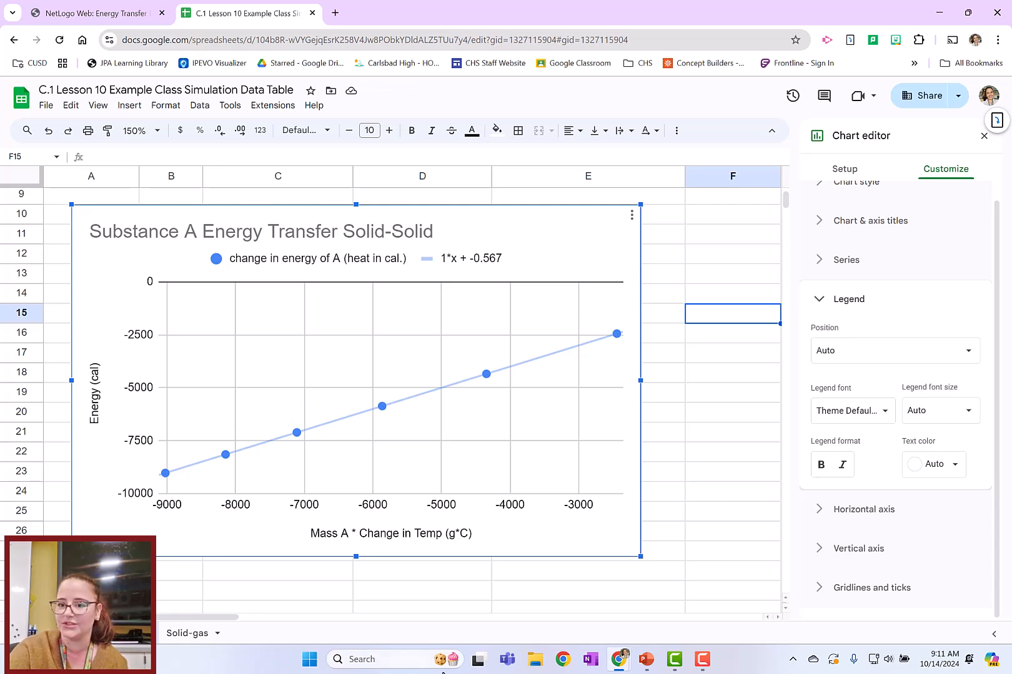
click(977, 143)
click(695, 359)
scroll(696, 360, up, 3)
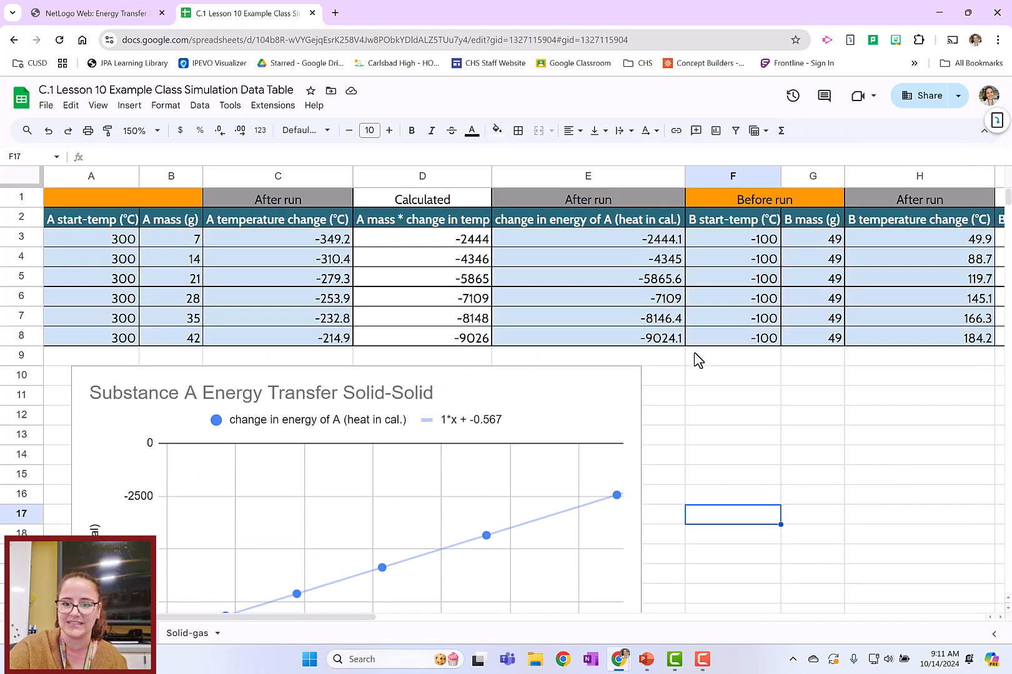
scroll(698, 360, right, 2)
scroll(697, 361, right, 3)
click(707, 415)
scroll(707, 415, right, 2)
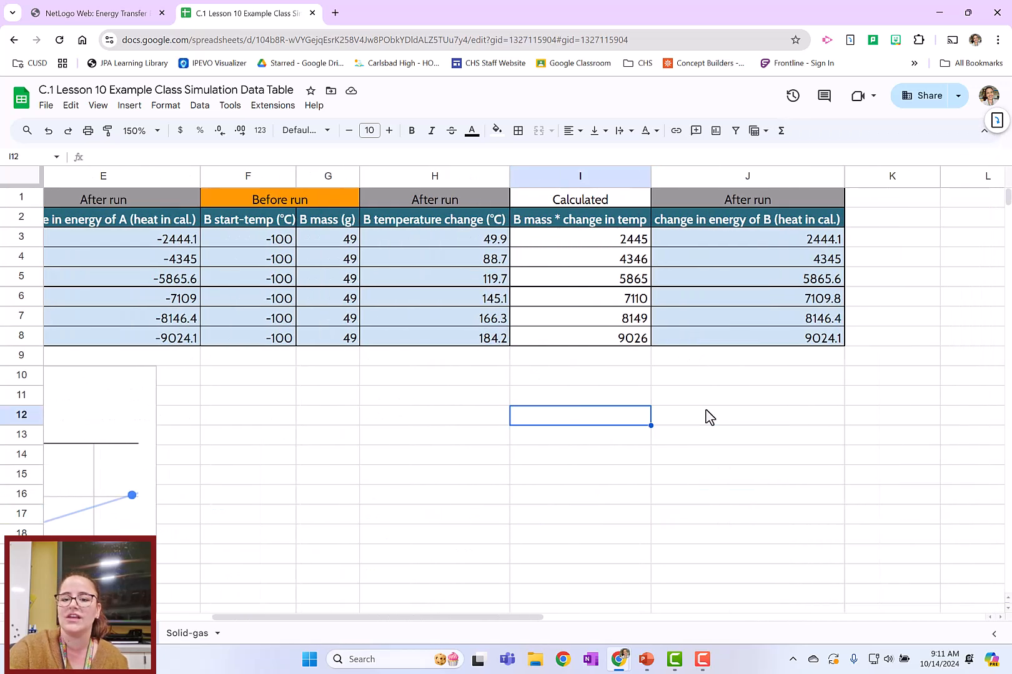
click(587, 225)
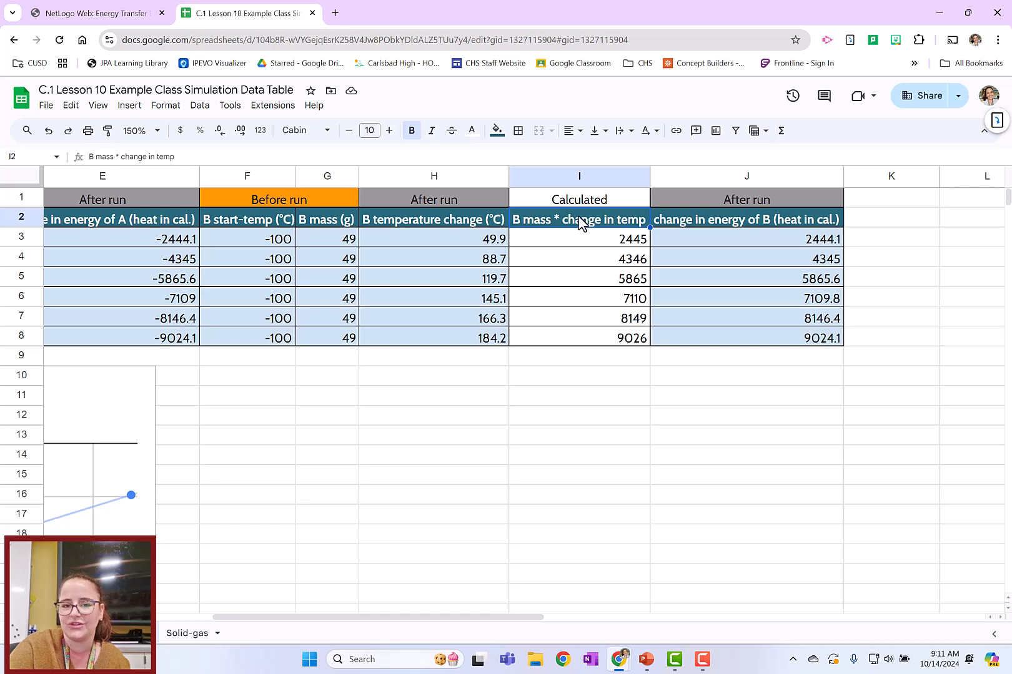
drag(579, 228, 710, 340)
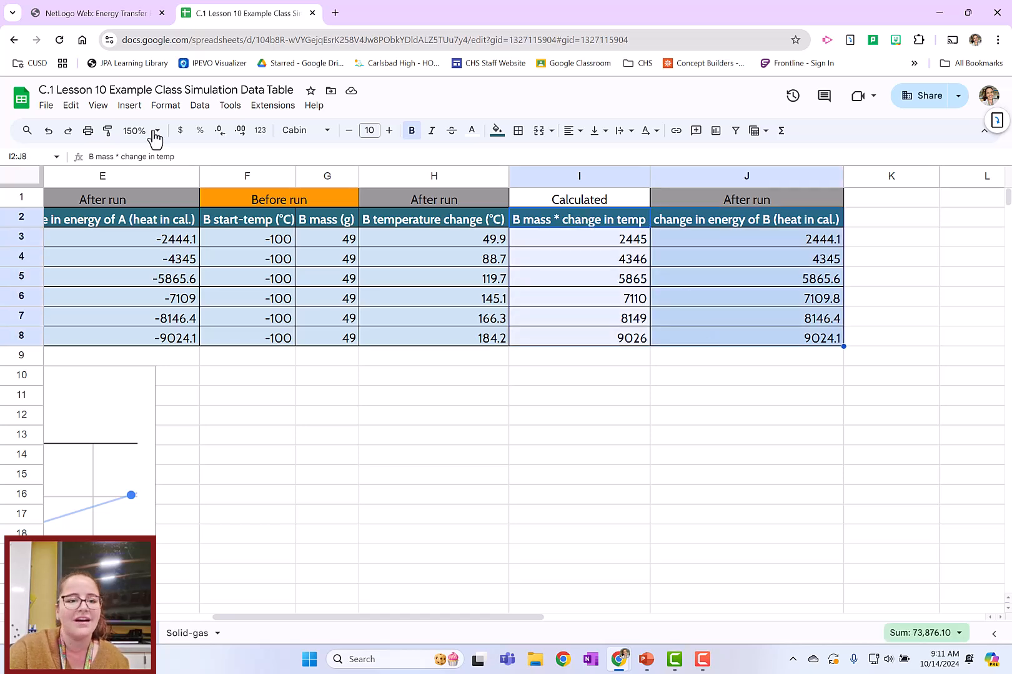
click(130, 105)
key(Escape)
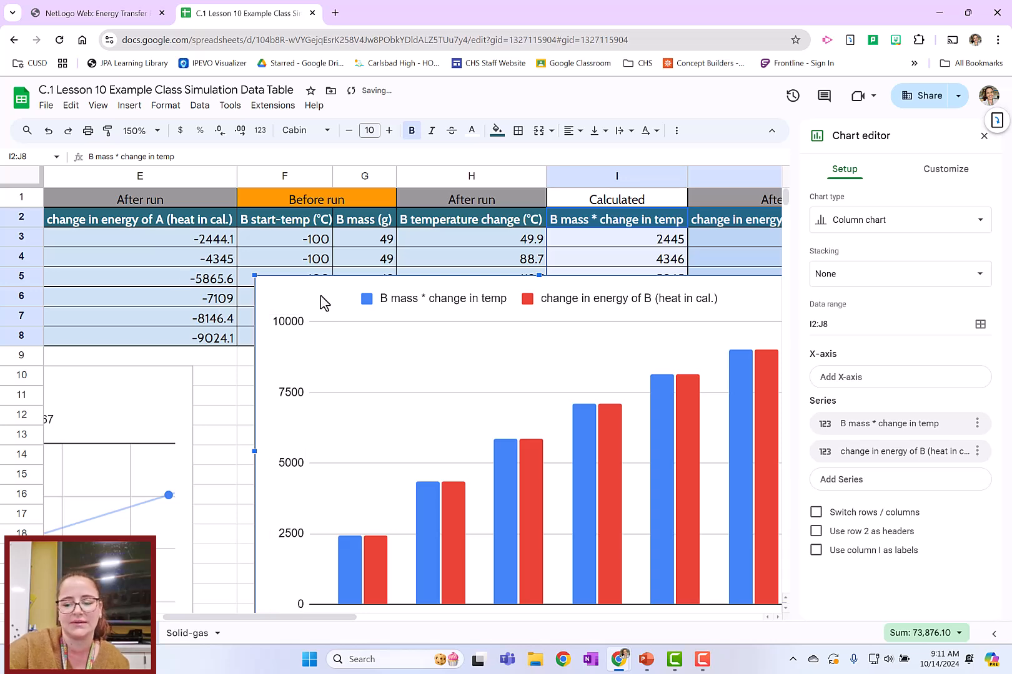
key(Delete)
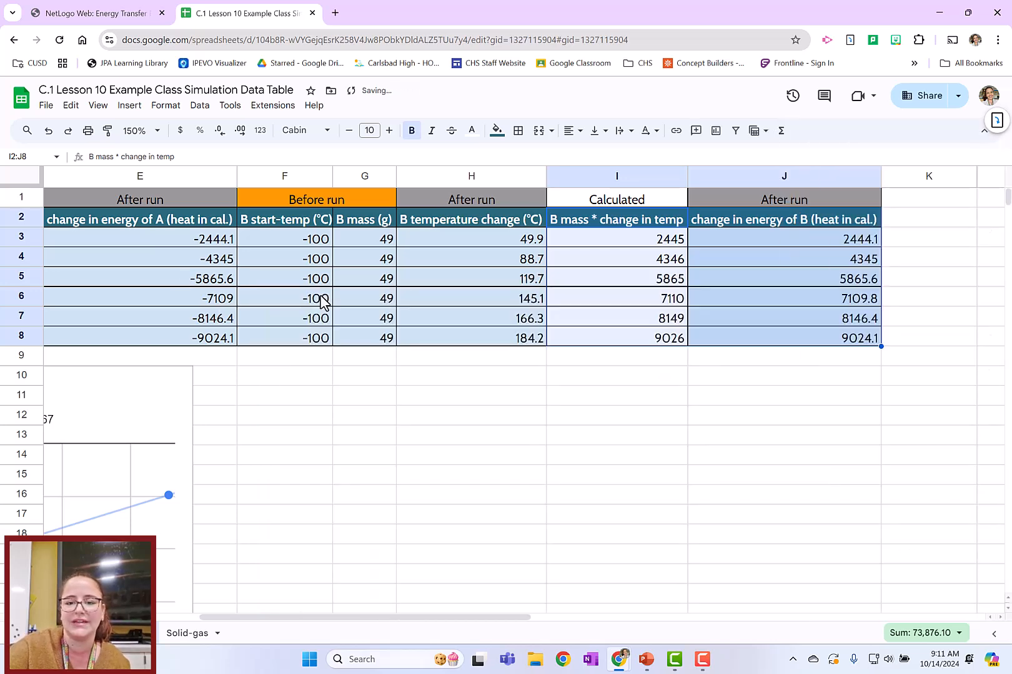
Insert an empty chart below the substance B columns with H10 selected and set its chart type to Scatter chart
click(446, 455)
click(472, 376)
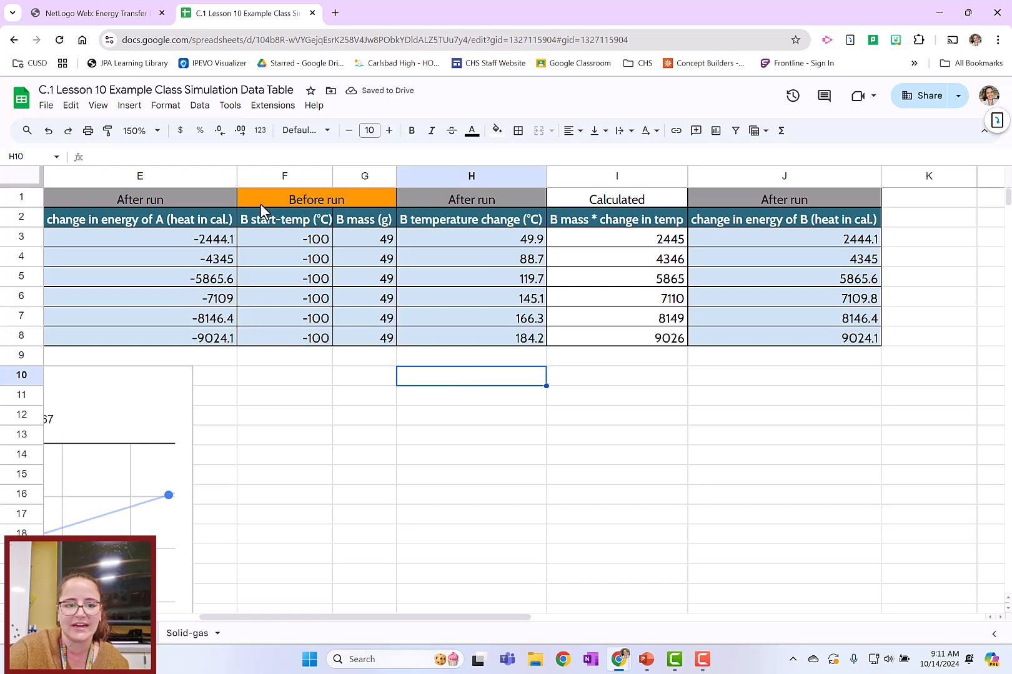
click(129, 105)
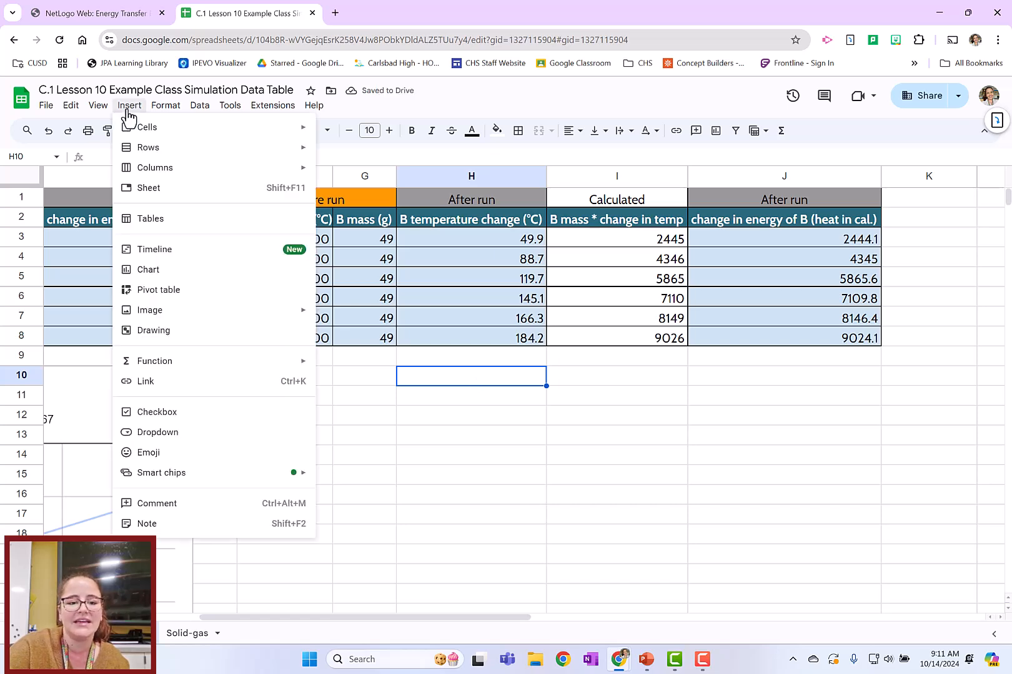
click(163, 272)
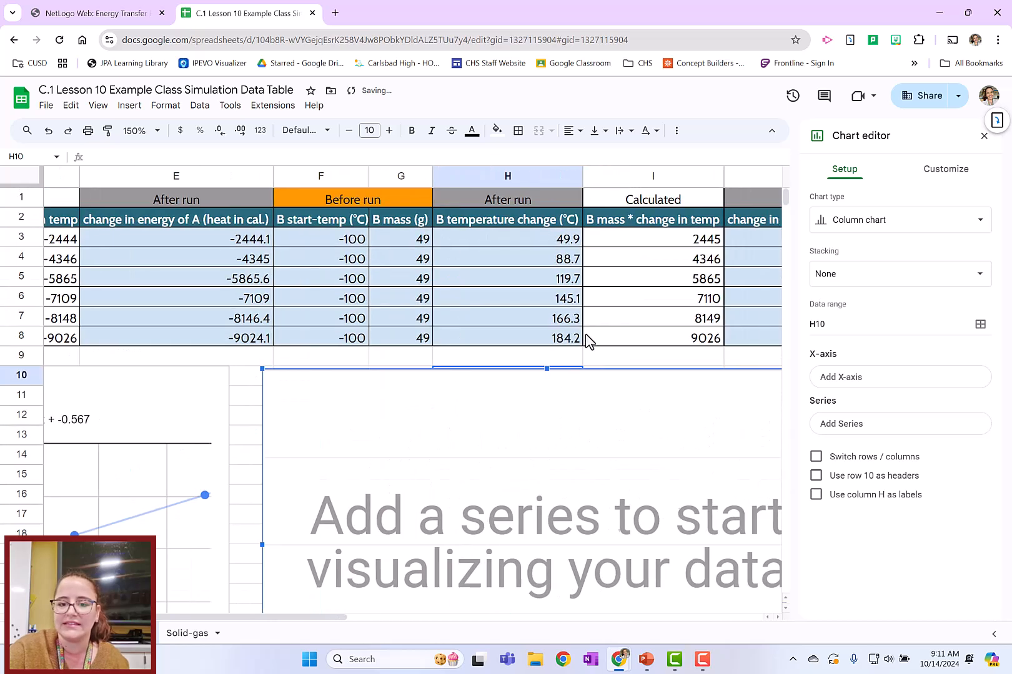
click(903, 220)
scroll(831, 475, down, 2)
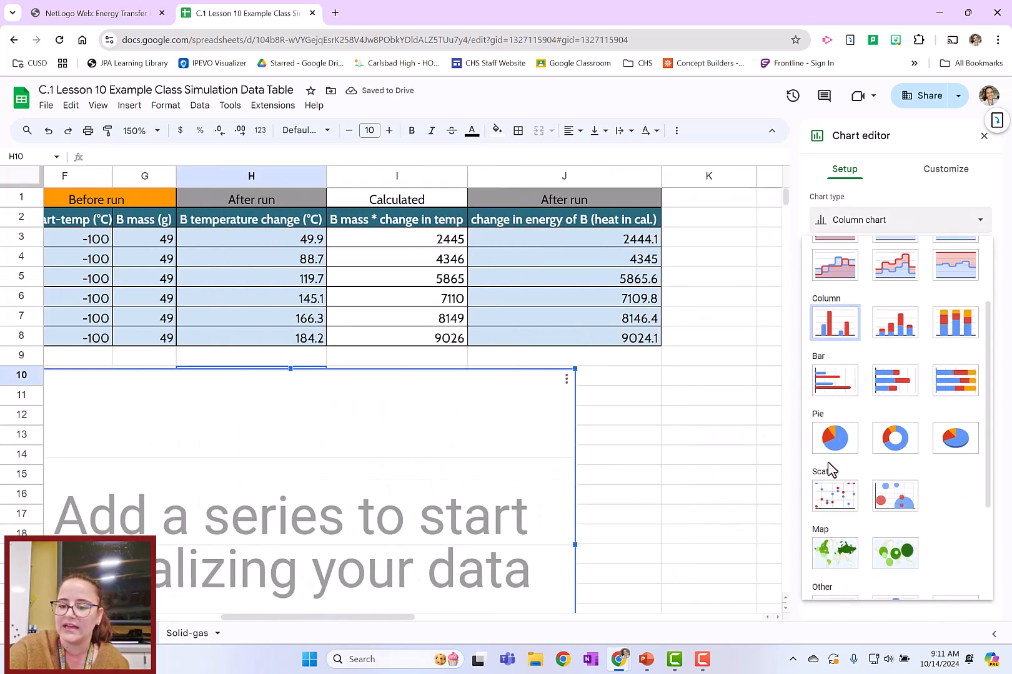
click(835, 506)
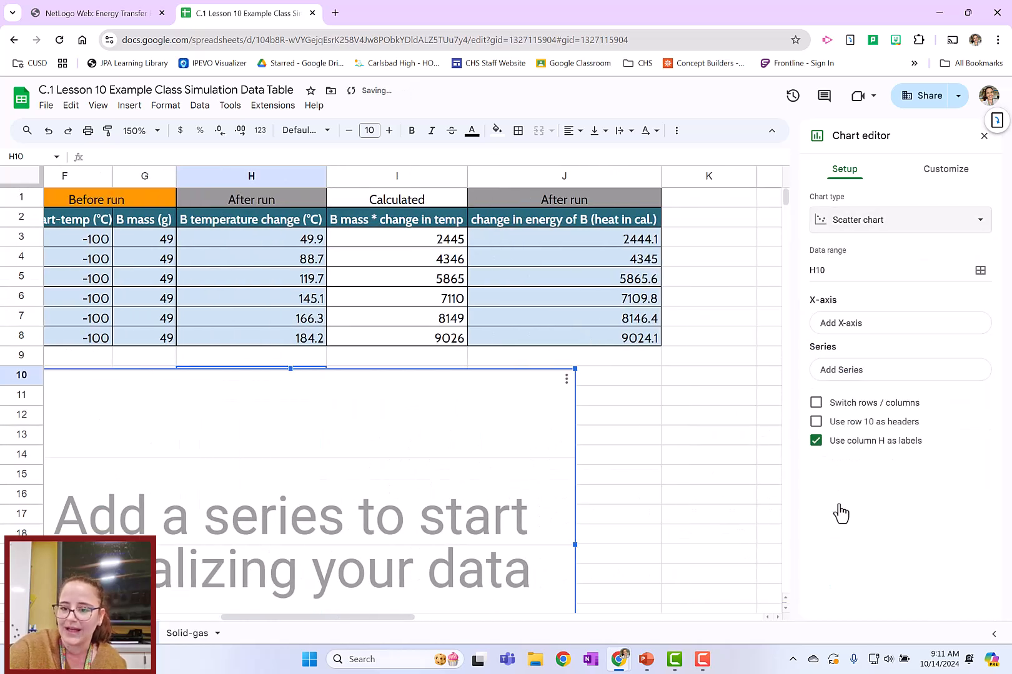
Set the new scatter chart's data range to I2:J8, covering substance B's mass times temperature change and change in energy columns
click(980, 270)
drag(353, 225, 624, 344)
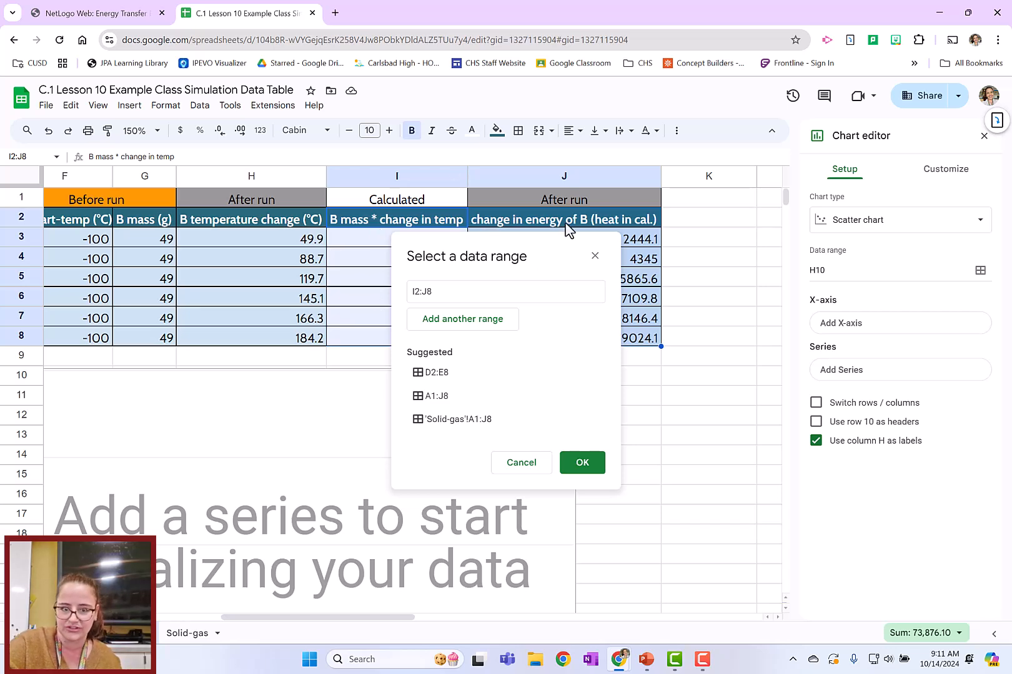
click(591, 465)
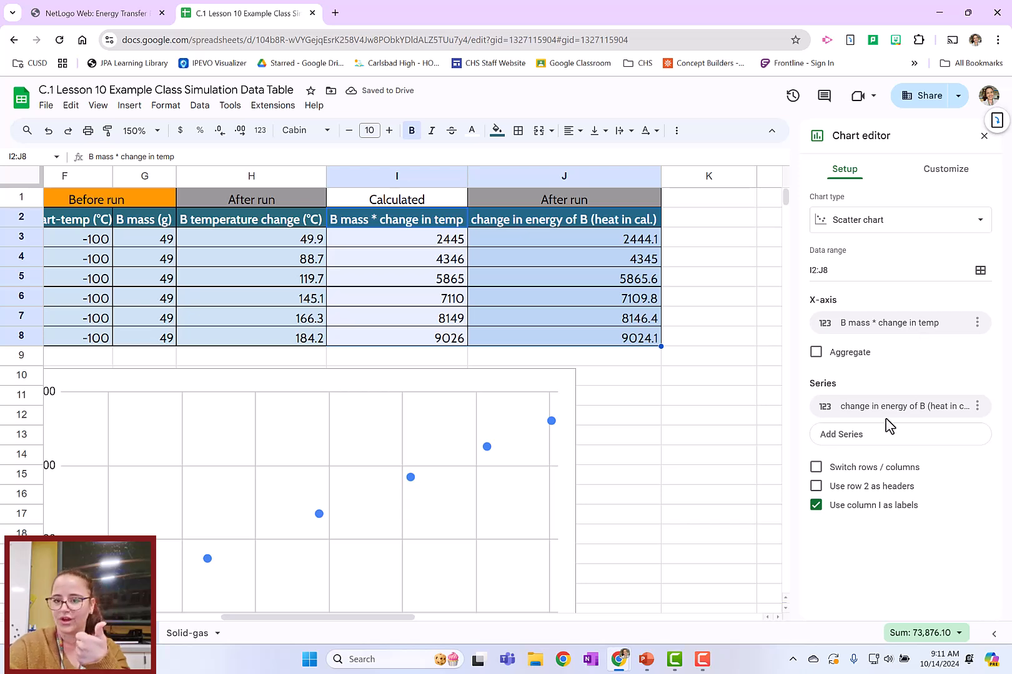
Set the substance B scatter chart's title to "Substance B Energy Transfer Solid-Solid"
click(942, 173)
click(820, 244)
click(869, 281)
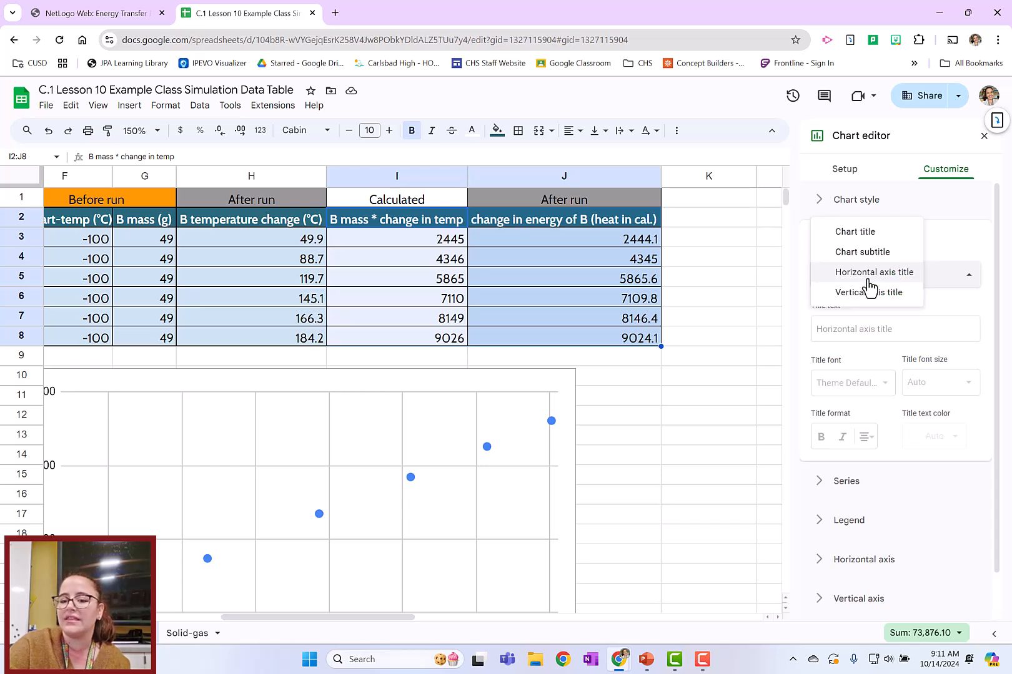
click(860, 232)
click(840, 335)
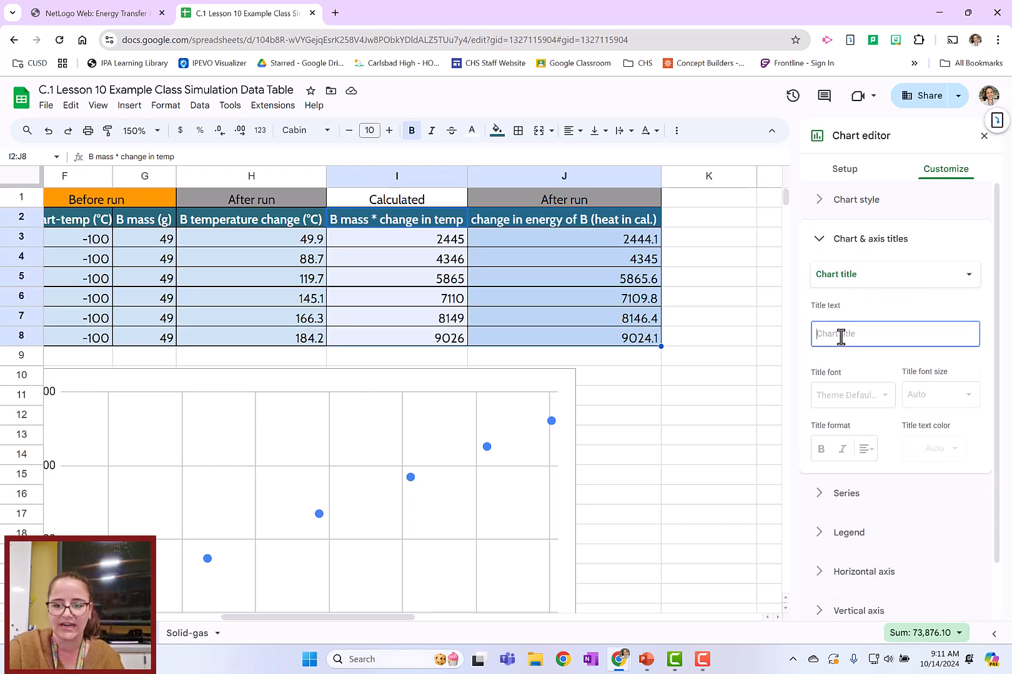
scroll(159, 493, left, 8)
scroll(160, 493, right, 2)
text(Substance B Energy Transfer Solid-Solid)
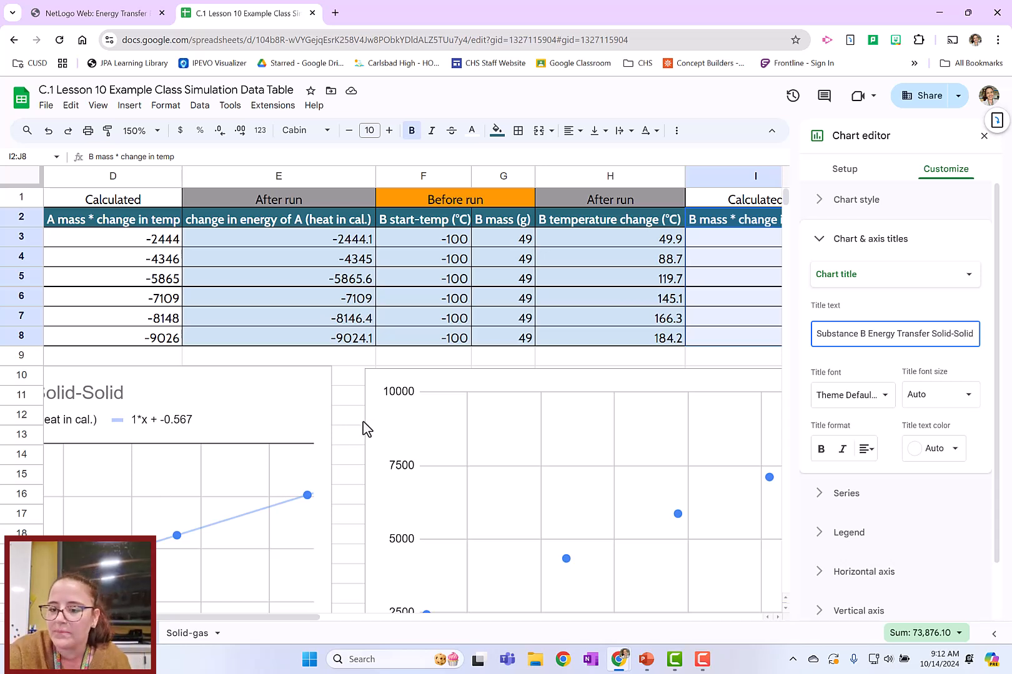
Set the substance B chart's horizontal axis title to "Mass B * Change in Temp (g*C)", following the substance A chart's wording
scroll(169, 379, down, 3)
scroll(169, 379, left, 2)
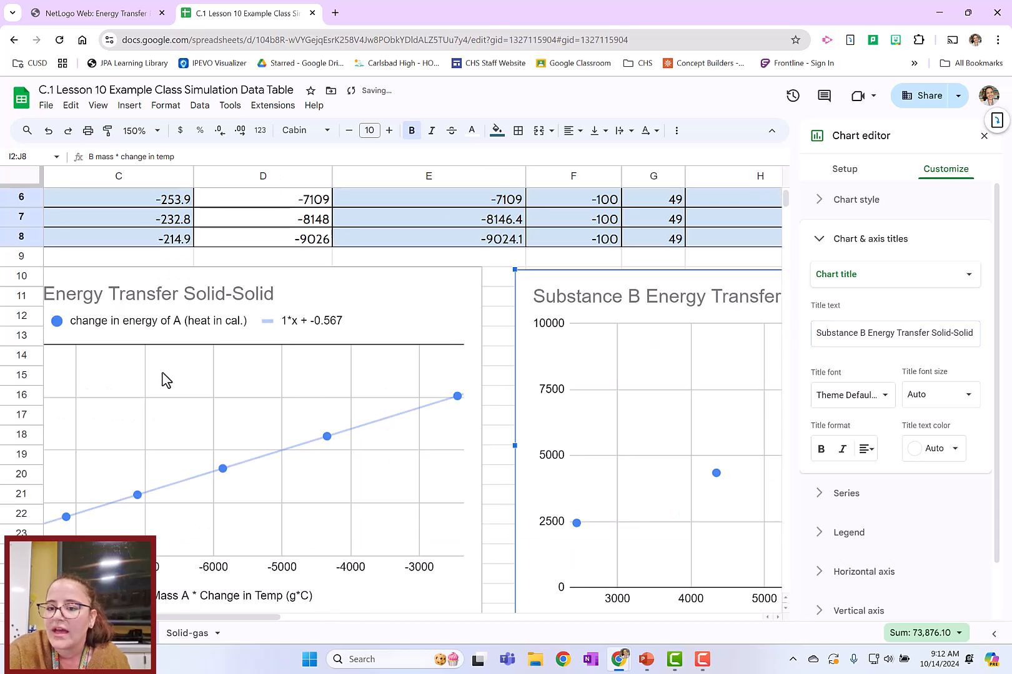
click(855, 273)
click(873, 313)
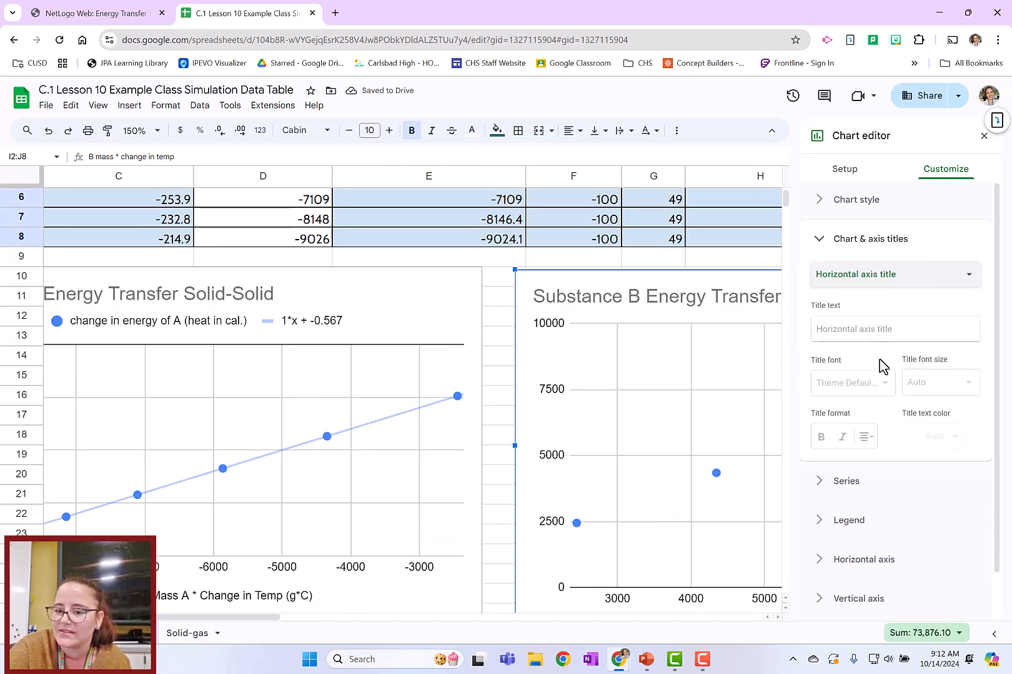
click(877, 331)
text(Mass BC)
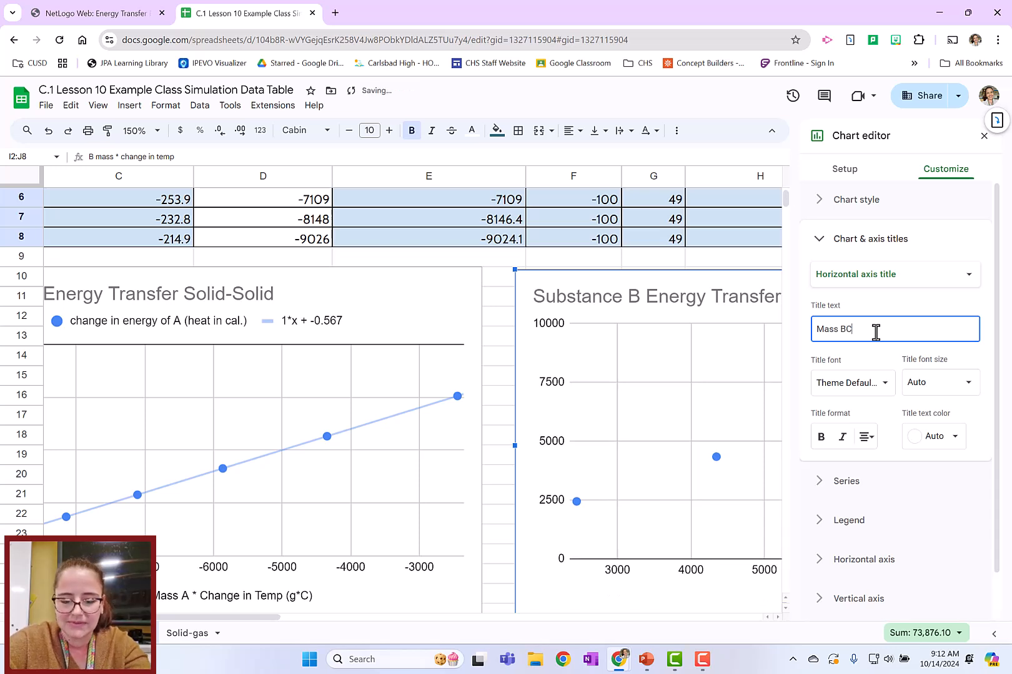
key(BackSpace)
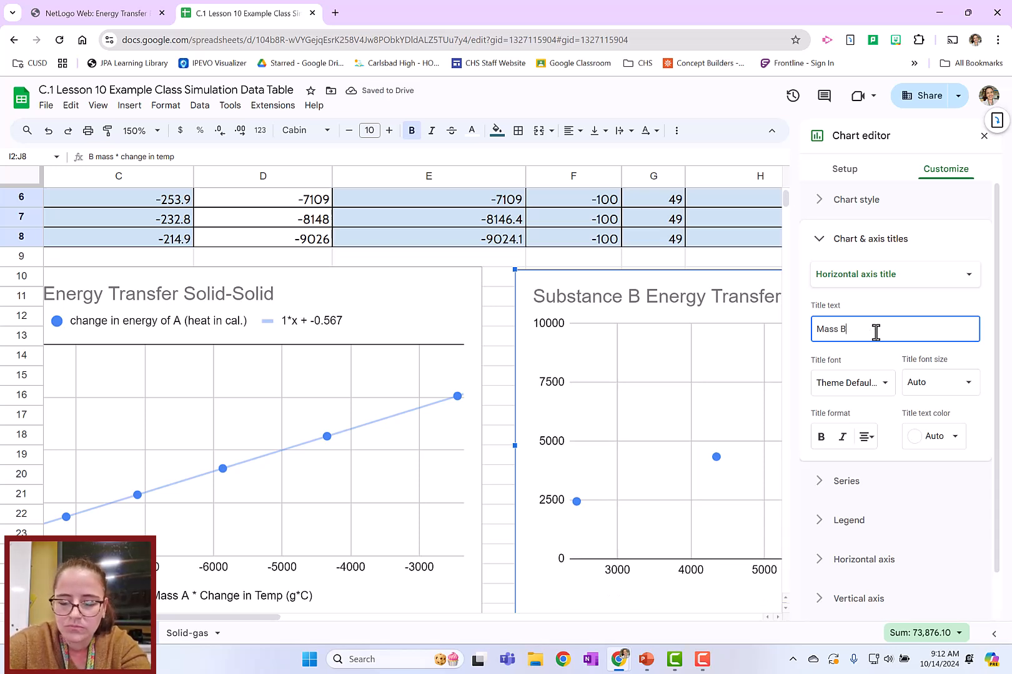
text(* Change in Temp)
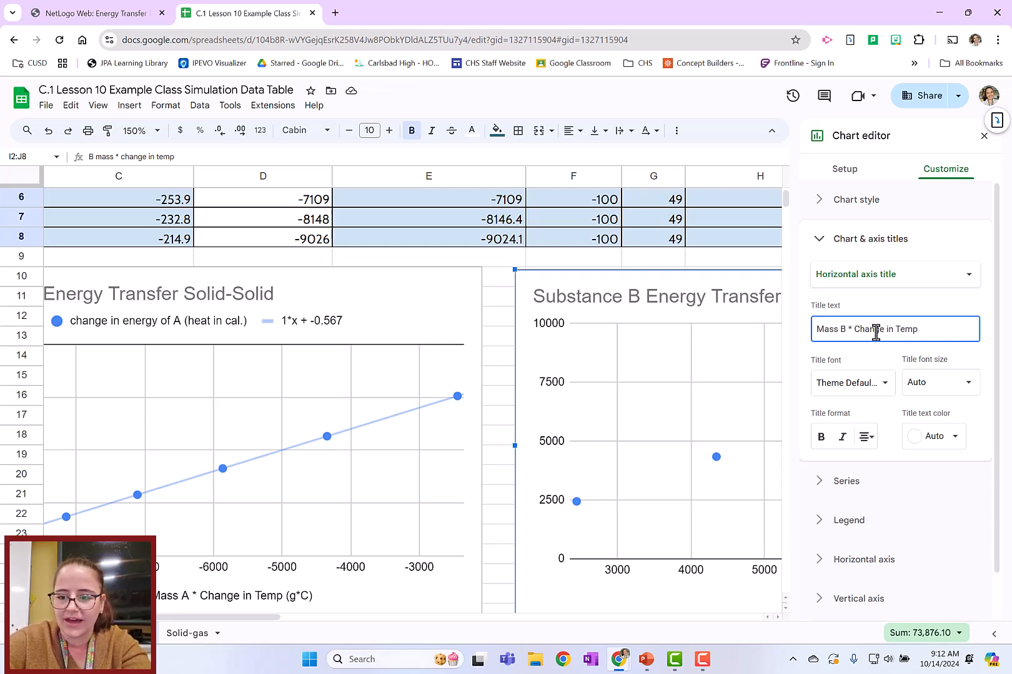
text( (g*C))
Set the substance B chart's vertical axis title to "Energy Change of B (cal)"
click(861, 274)
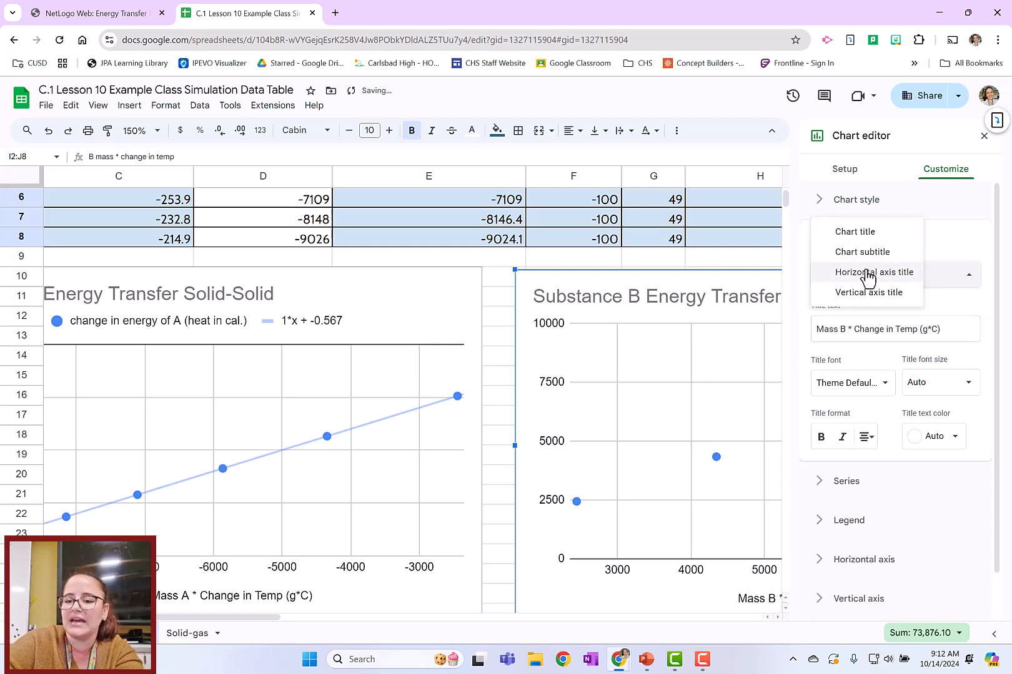
click(868, 292)
click(851, 330)
text(En)
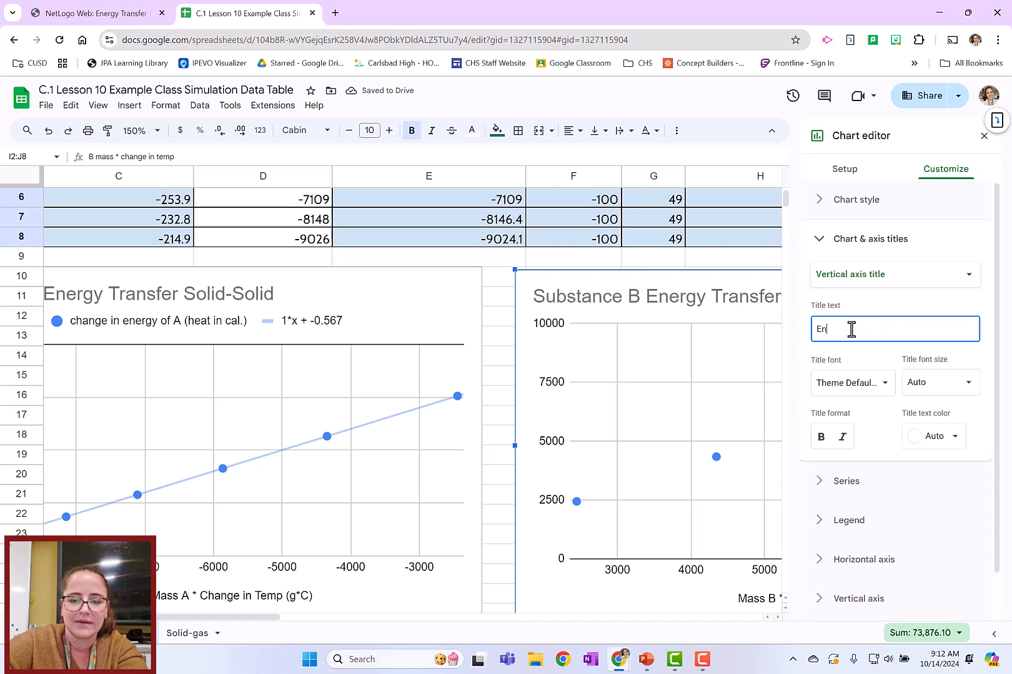
text(ergy Change of B (cal)
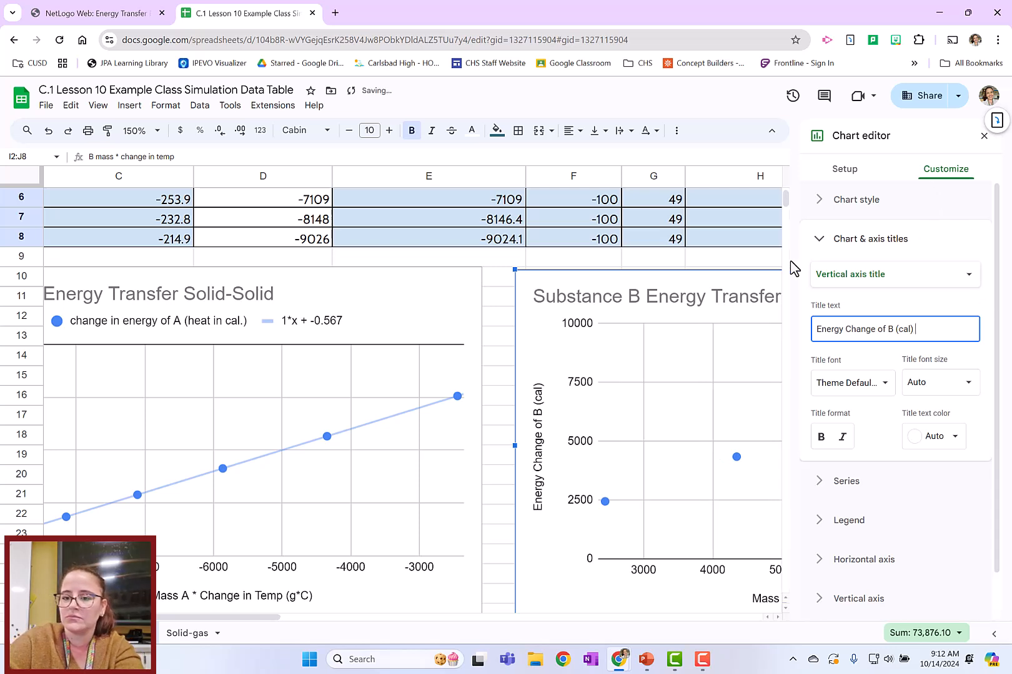
Add a linear trendline to the substance B scatter chart's change in energy series
click(825, 244)
click(607, 308)
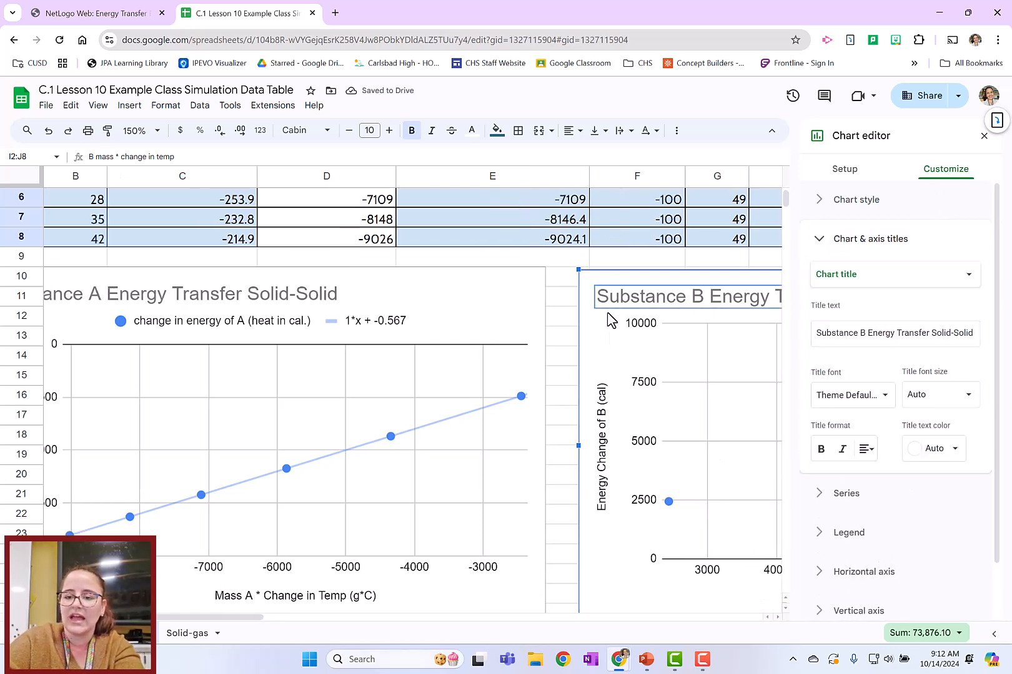
click(824, 250)
click(820, 281)
scroll(597, 447, right, 5)
scroll(597, 447, left, 2)
scroll(597, 447, down, 1)
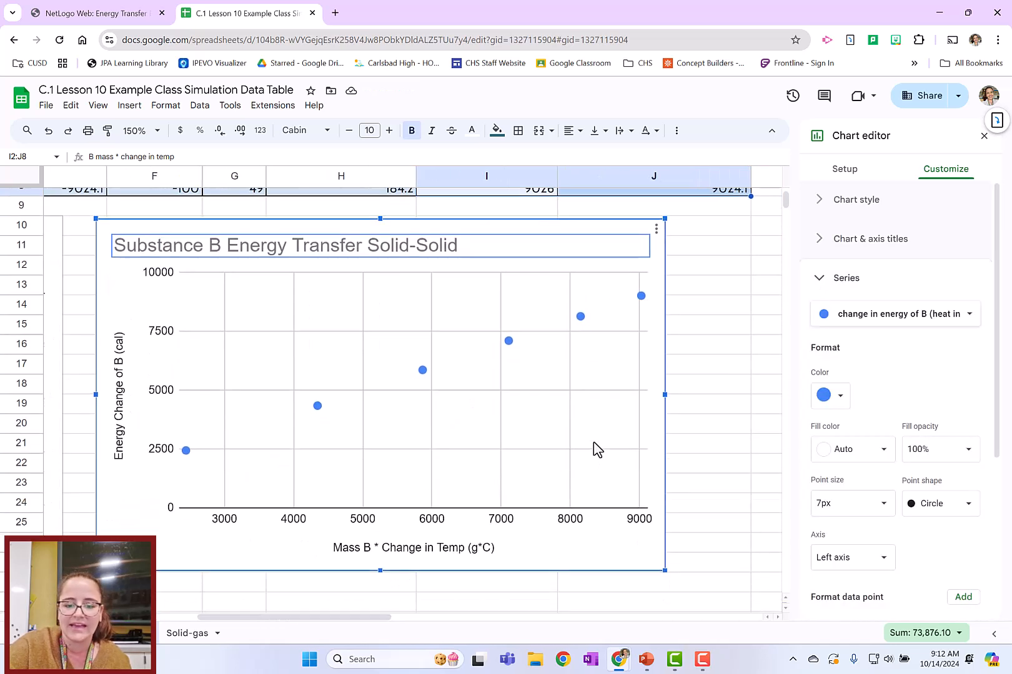
scroll(875, 365, down, 3)
click(817, 509)
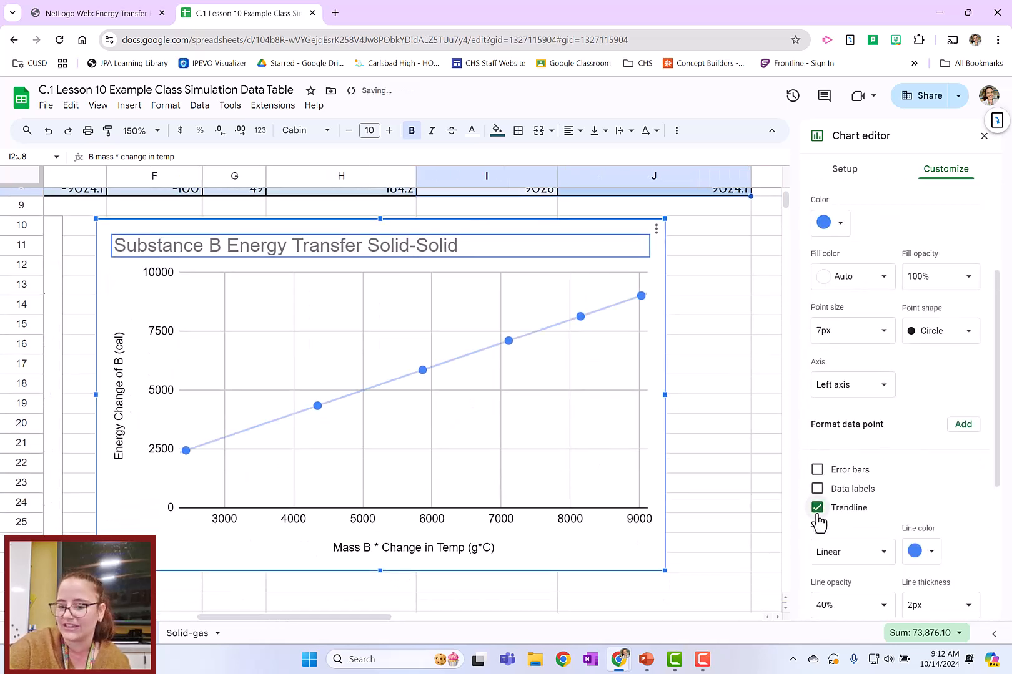
Label the substance B trendline with its equation and close the chart settings
scroll(817, 516, down, 3)
click(839, 485)
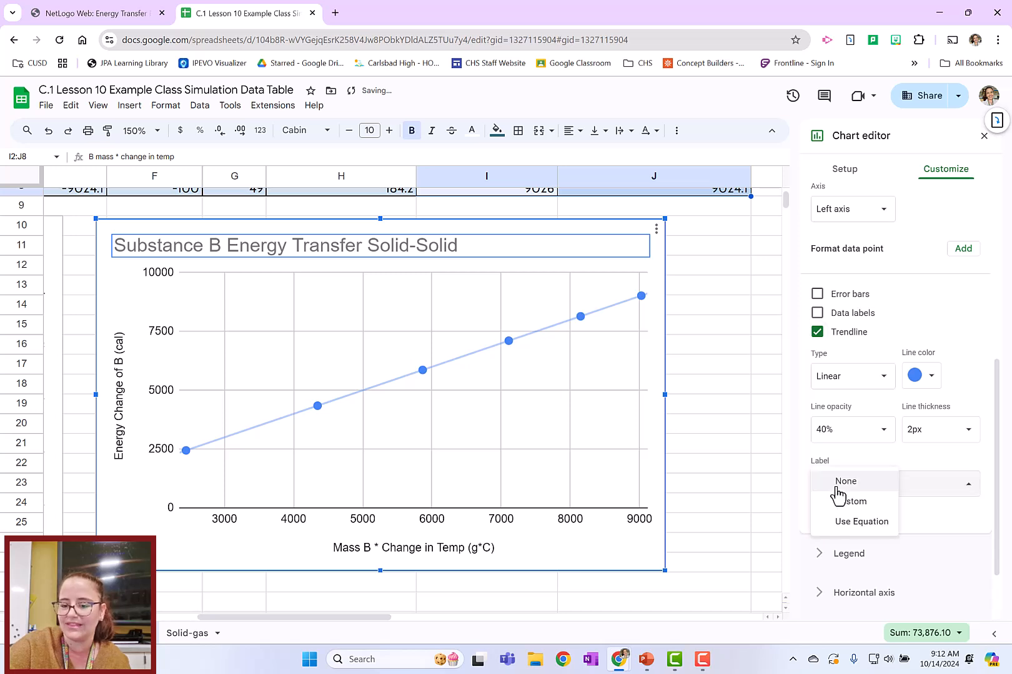
click(846, 521)
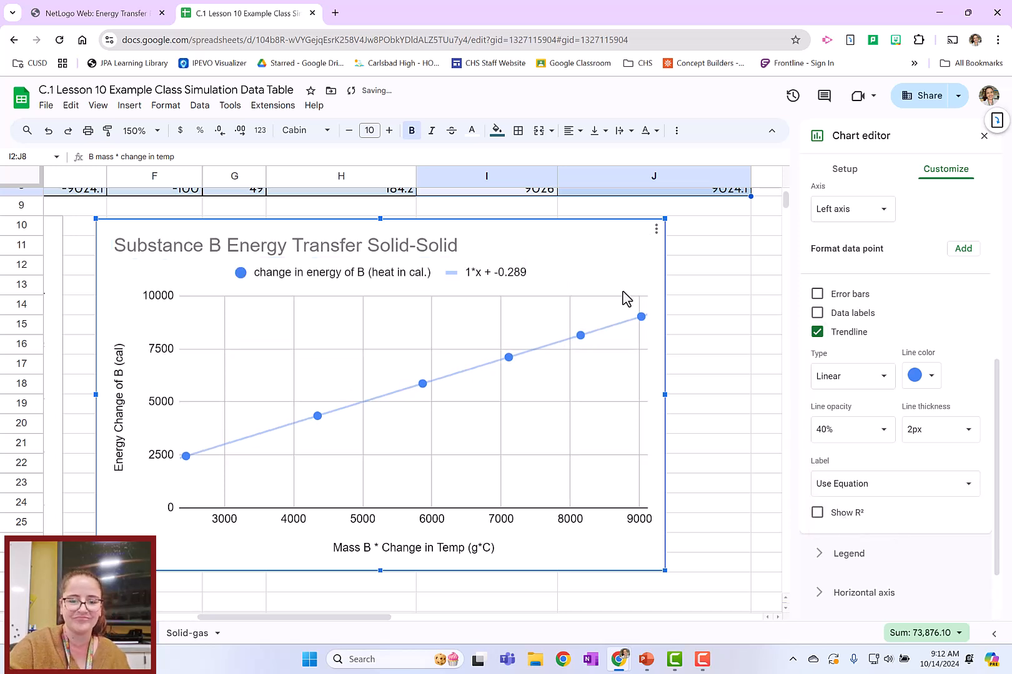
click(985, 136)
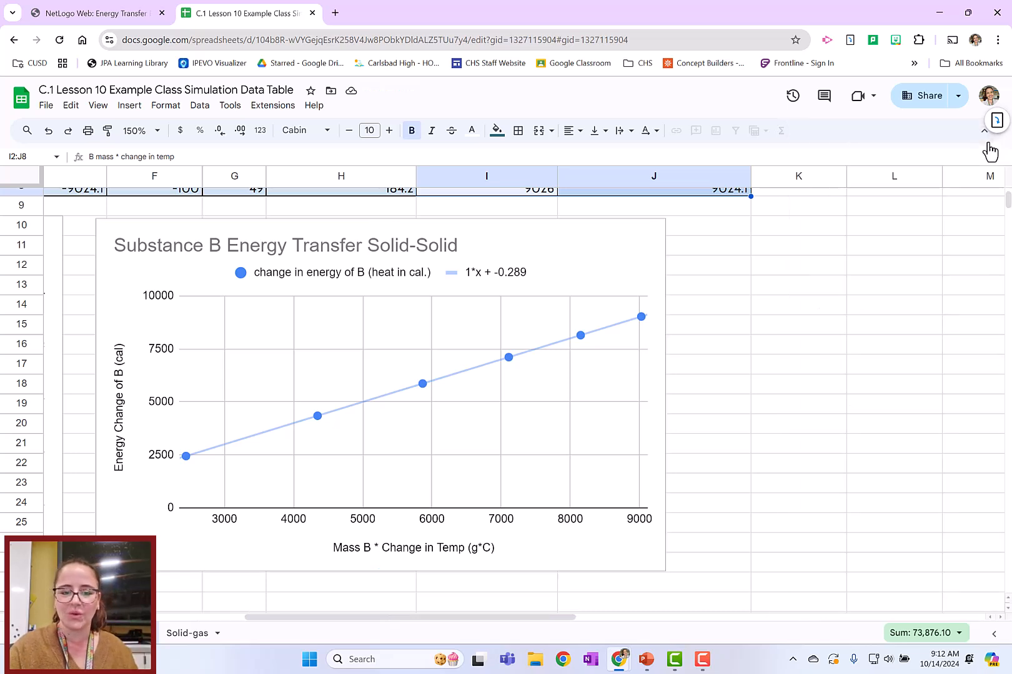
Examine the substance A and B scatter charts, comparing their trendlines, equations and axis labels with the data table
scroll(343, 444, left, 10)
scroll(344, 445, right, 8)
scroll(343, 444, up, 5)
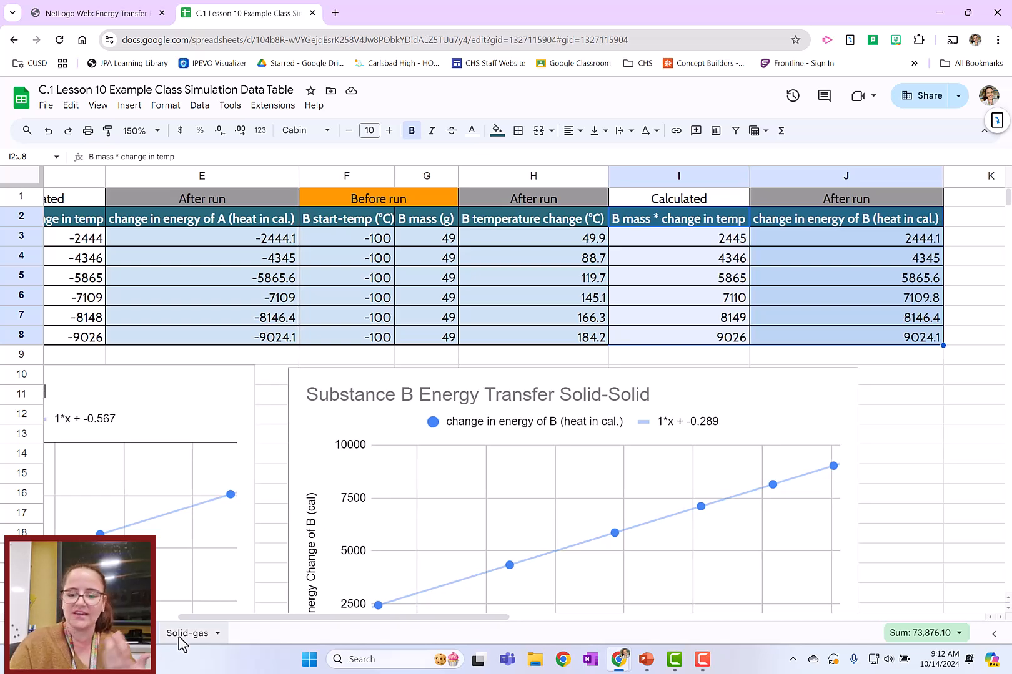
scroll(332, 454, left, 3)
scroll(332, 454, down, 2)
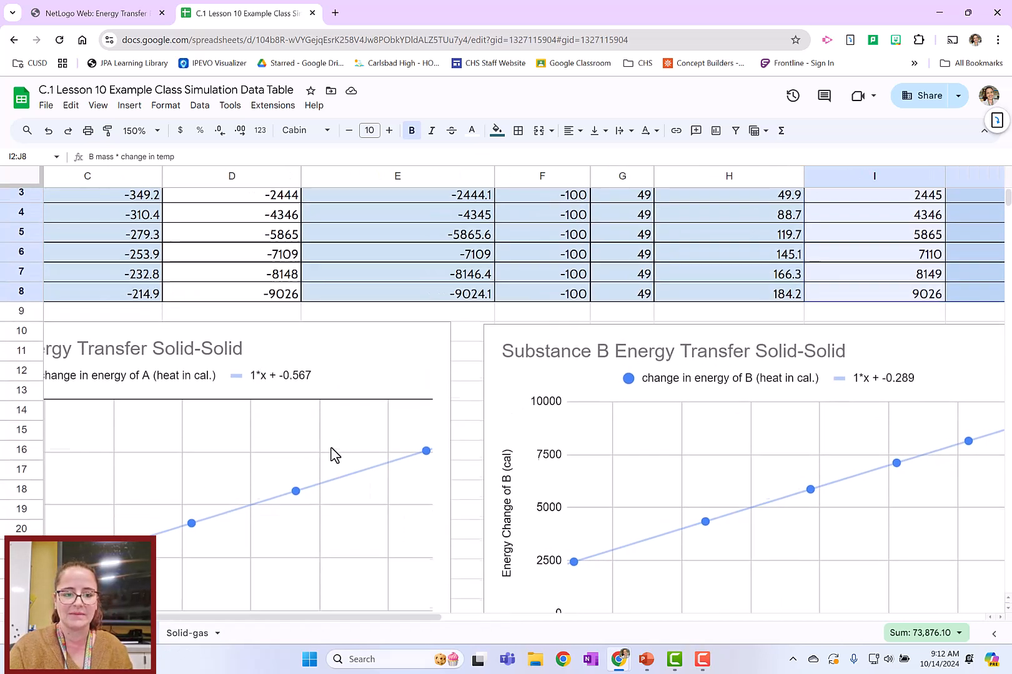
scroll(334, 454, down, 2)
scroll(334, 455, down, 3)
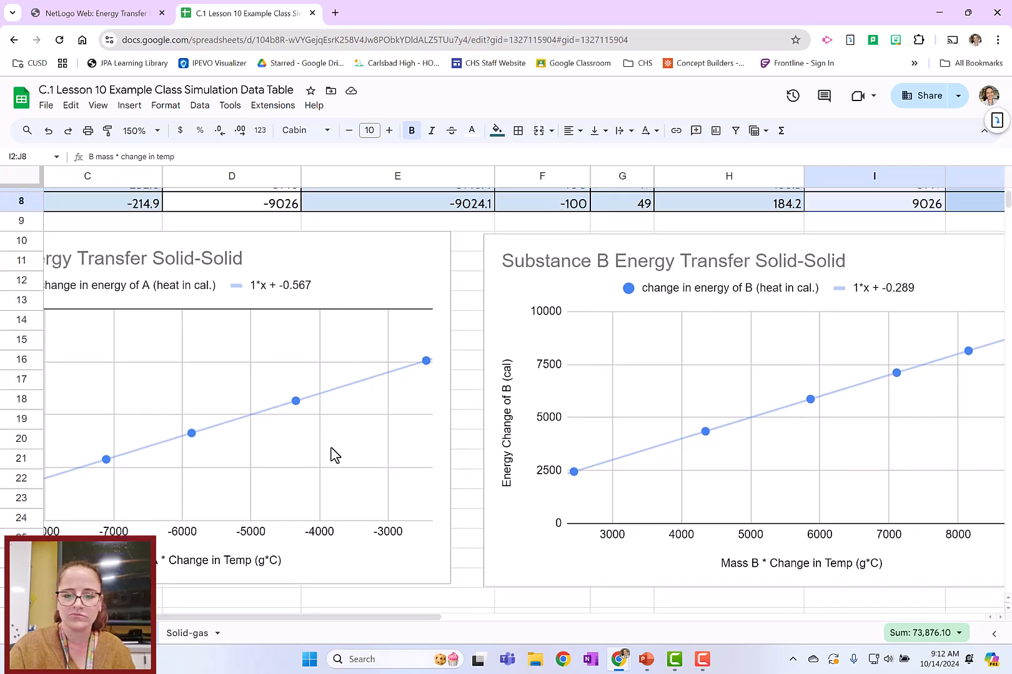
scroll(335, 455, down, 1)
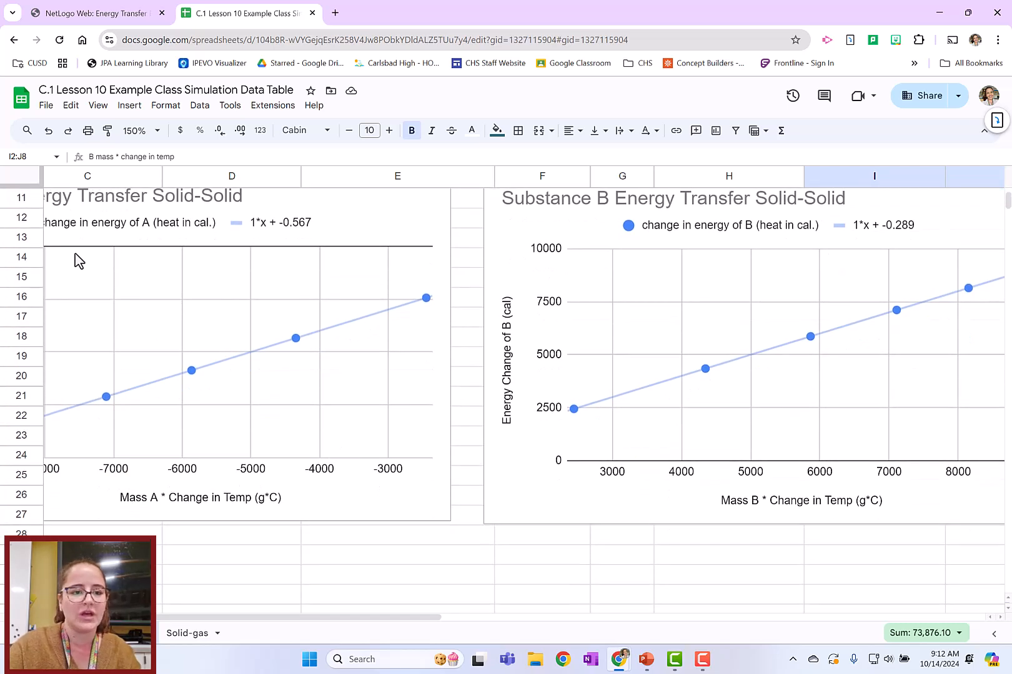
Set the sheet zoom to 100% and bring the full data table and both scatter charts into view
click(140, 131)
click(147, 219)
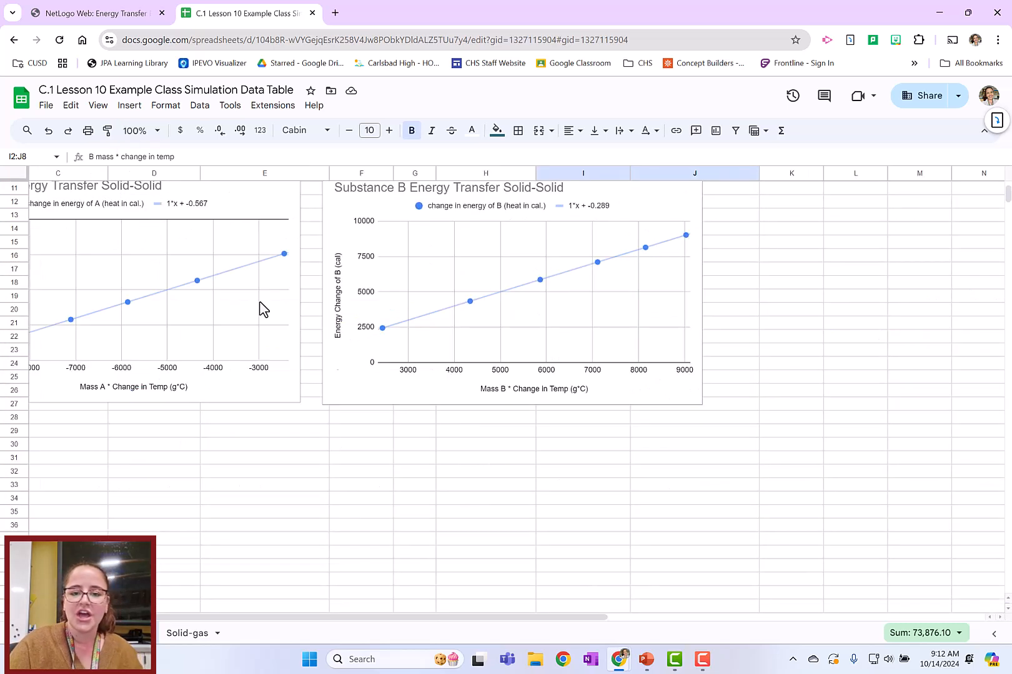
scroll(355, 365, up, 3)
scroll(355, 365, left, 3)
click(501, 501)
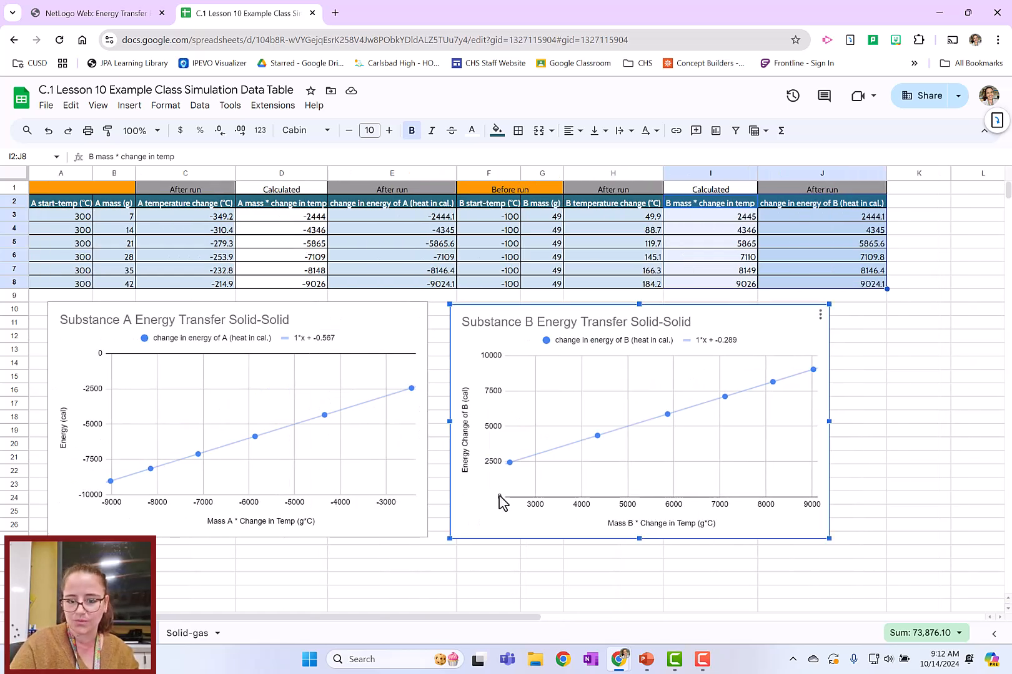
View the data table on the Solid-gas sheet and return to the sheet with the two Solid-Solid charts
click(181, 634)
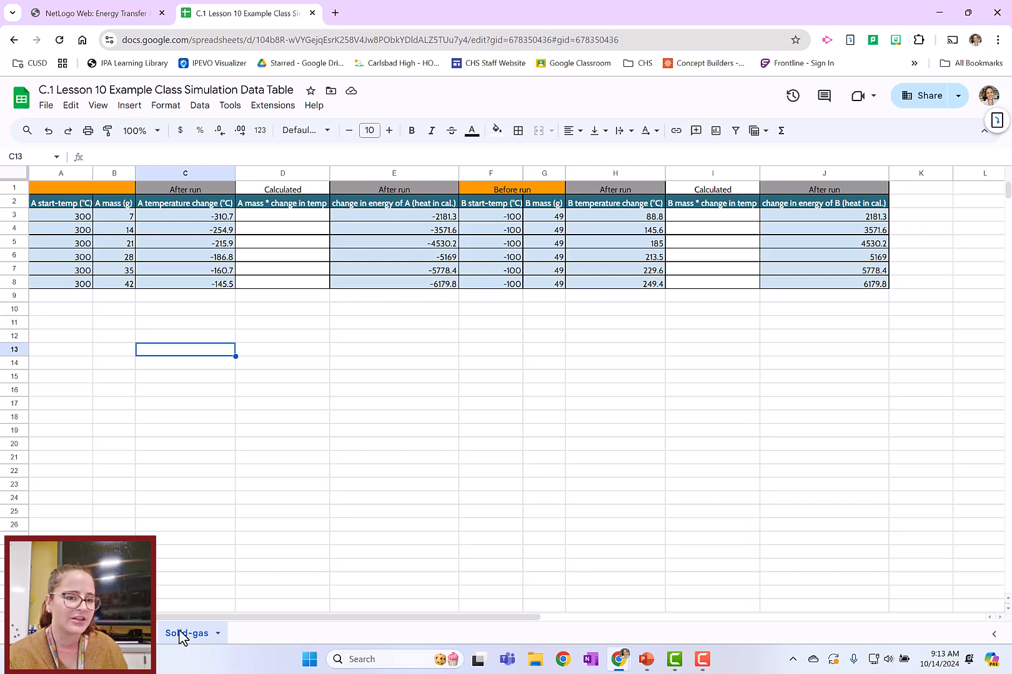
click(125, 634)
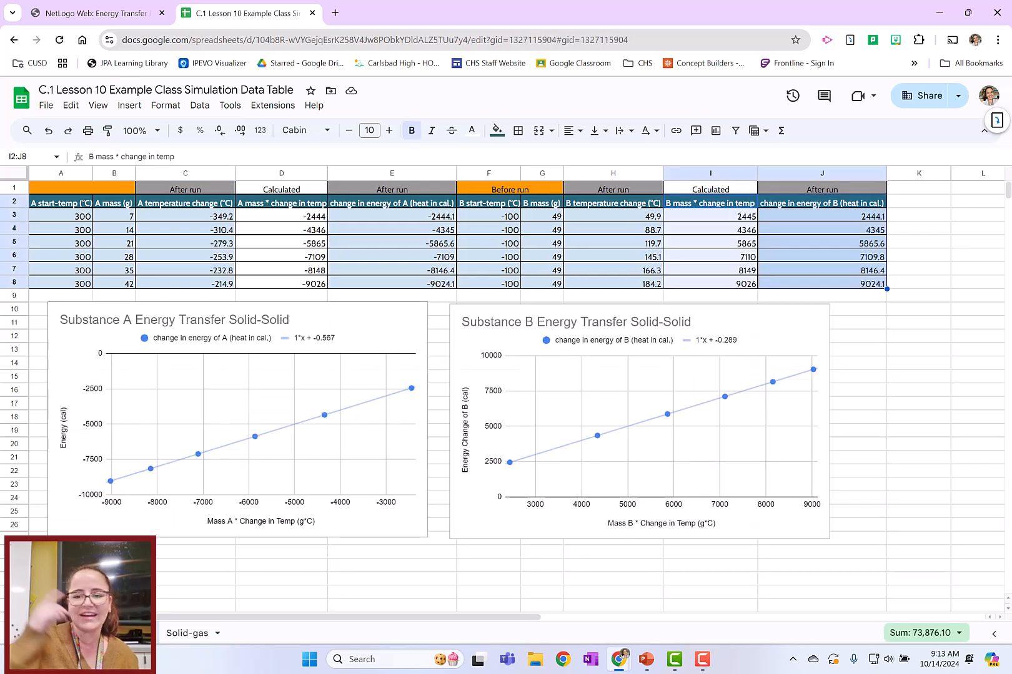